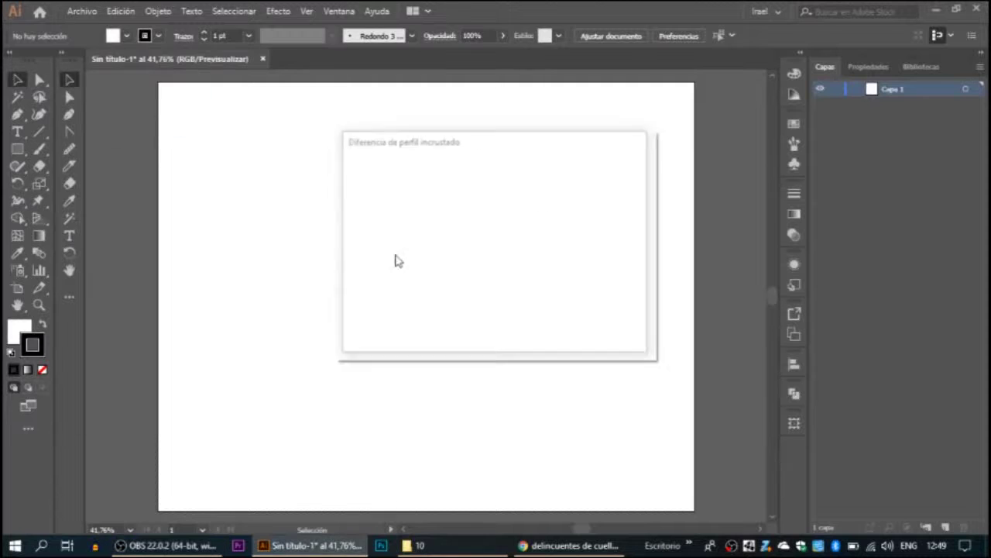
Step: Place the group photo, enlarge it over the artboard, and zoom in on the man's face
key("ctrl+plus")
key("ctrl+minus")
key("ctrl+minus")
key("ctrl+minus")
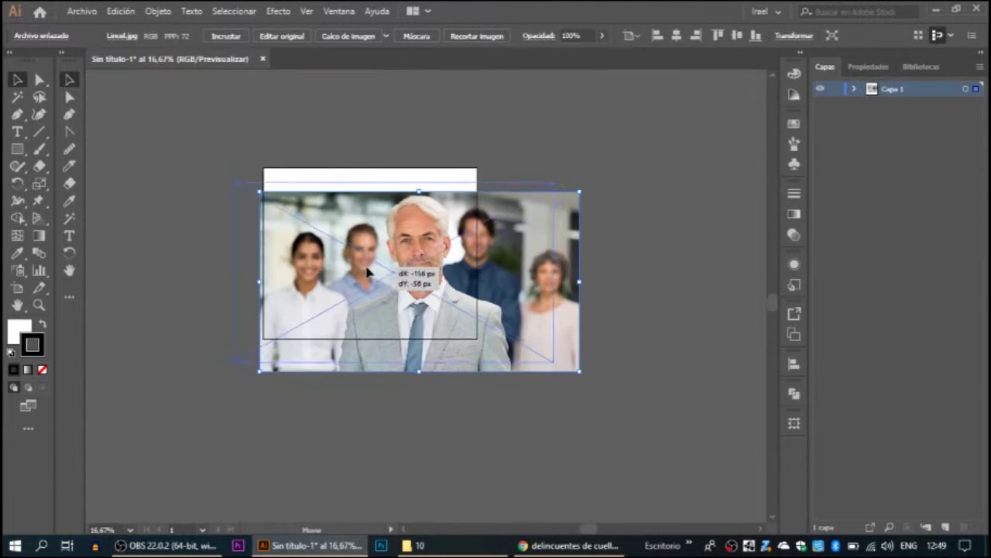
left_click_drag(581, 365, 542, 384)
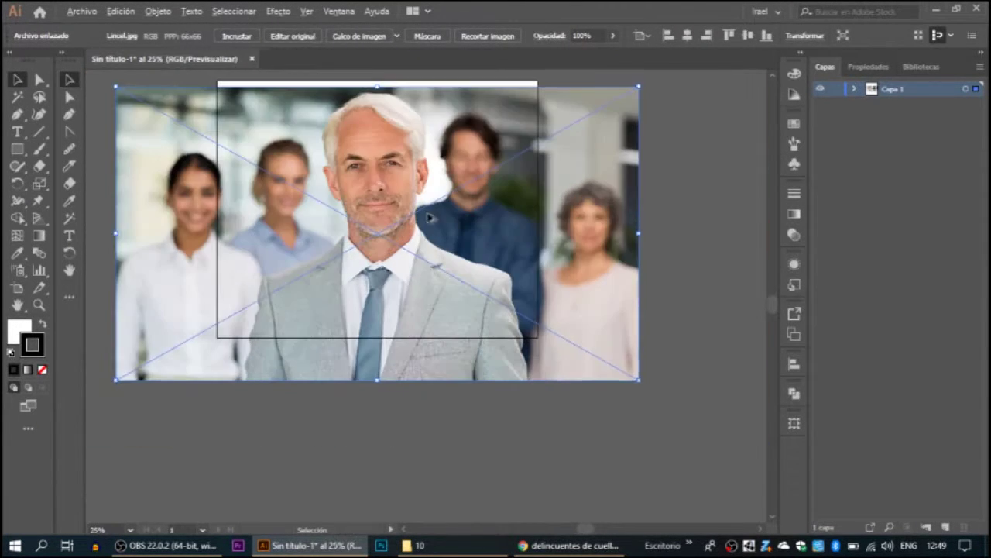
key("ctrl+plus")
key("ctrl+plus")
key("ctrl+plus")
Step: Start a black pen outline at the shirt collar and trace it up the neck edge
key("p")
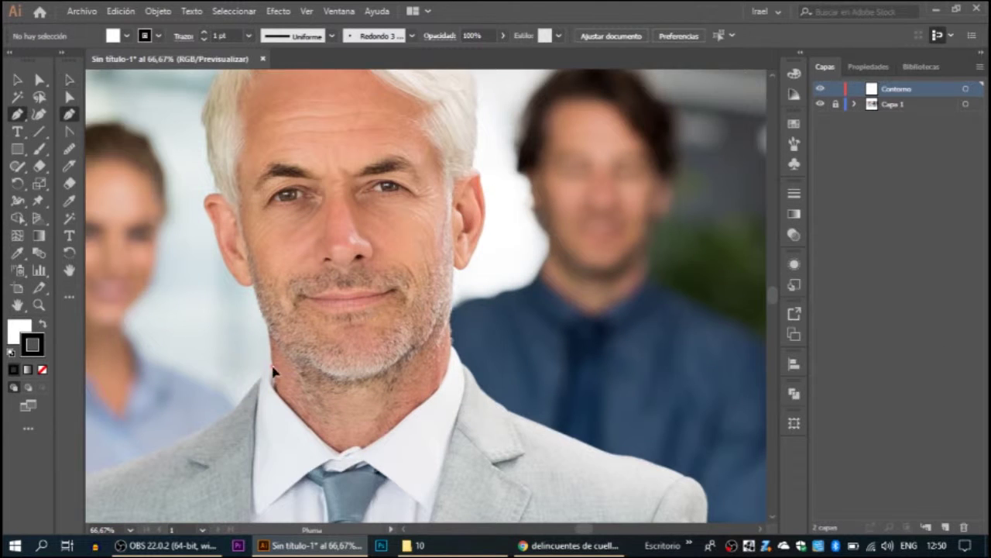
left_click(273, 372)
left_click(338, 452)
key("ctrl+plus")
key("ctrl+plus")
key("ctrl+plus")
left_click_drag(377, 343, 403, 333)
left_click(440, 287)
scroll(450, 287, "up", 3)
scroll(485, 224, "up", 3)
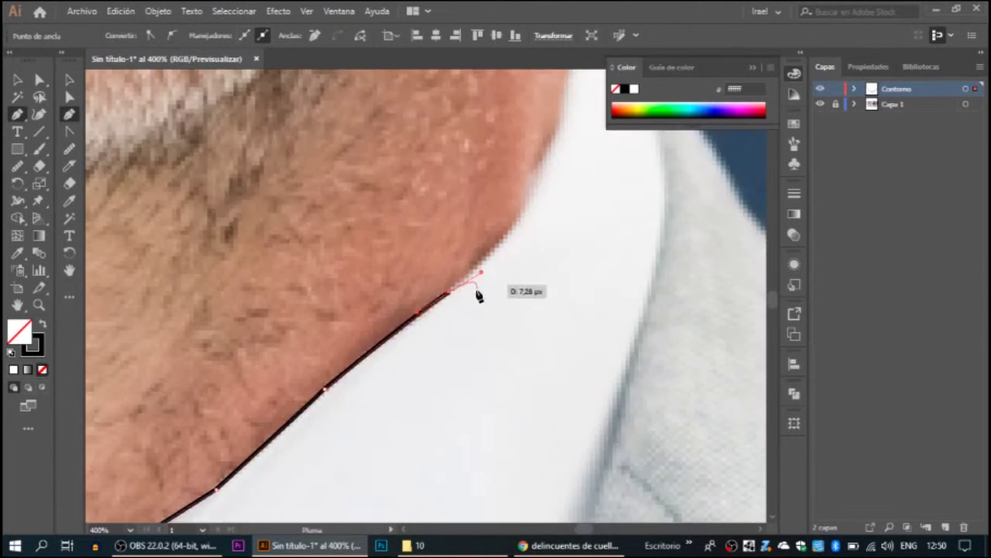
scroll(481, 276, "up", 3)
left_click(478, 295)
scroll(480, 254, "up", 3)
scroll(409, 328, "up", 3)
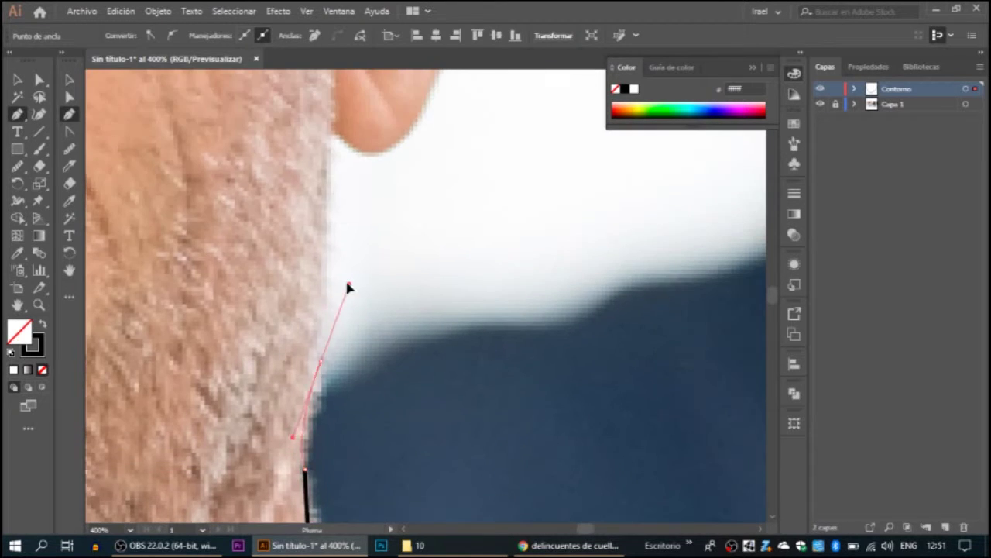
Step: Continue the outline along the jaw and curve it under the ear
left_click(336, 276)
scroll(336, 276, "up", 3)
scroll(442, 365, "up", 3)
scroll(401, 444, "down", 3)
left_click_drag(405, 406, 434, 370)
scroll(408, 411, "up", 2)
scroll(381, 441, "right", 2)
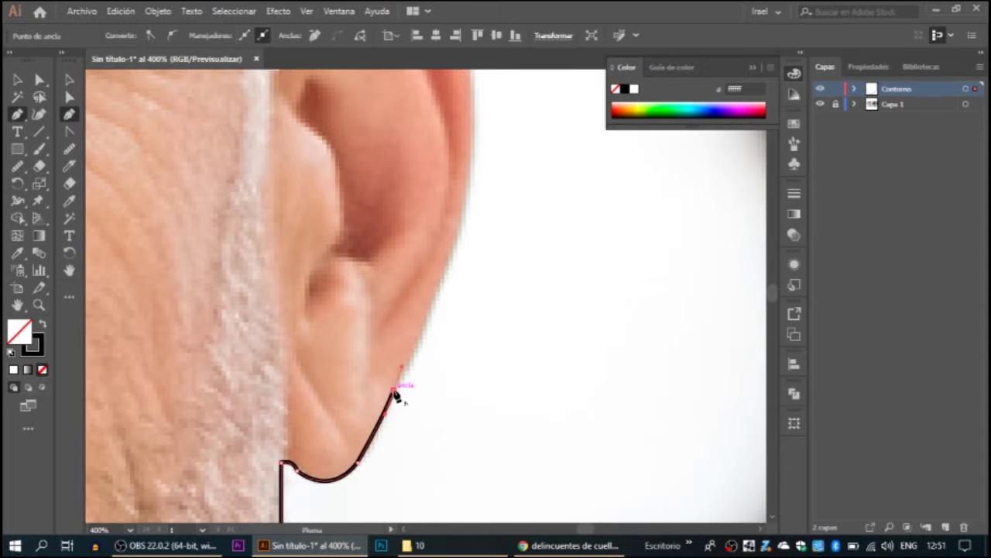
left_click_drag(408, 443, 377, 454)
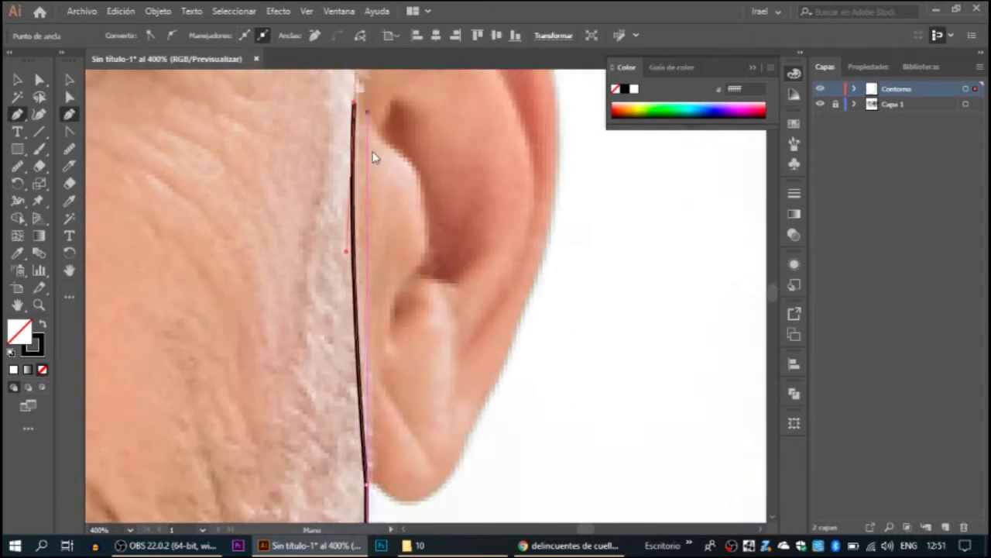
key("ctrl+minus")
key("ctrl+minus")
scroll(303, 210, "up", 3)
scroll(303, 210, "left", 2)
key("ctrl+plus")
Step: Trace the outline along the forehead hairline with curved anchors
left_click_drag(594, 230, 594, 230)
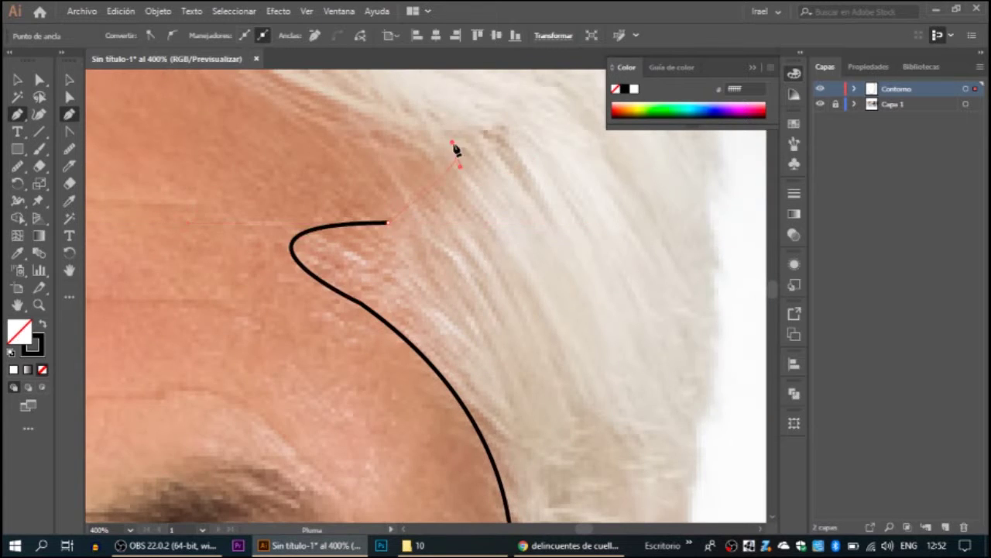
scroll(454, 150, "up", 3)
scroll(454, 150, "left", 3)
left_click_drag(671, 277, 676, 292)
scroll(398, 228, "up", 2)
scroll(398, 228, "left", 2)
left_click(409, 194)
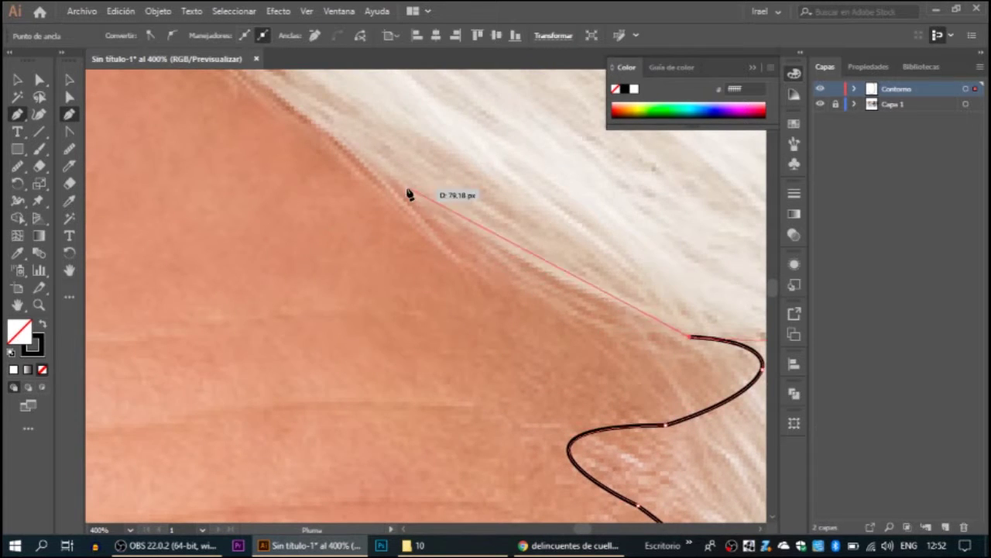
scroll(434, 255, "up", 5)
scroll(434, 256, "left", 5)
scroll(478, 375, "down", 4, "alt")
scroll(478, 375, "up", 2, "alt")
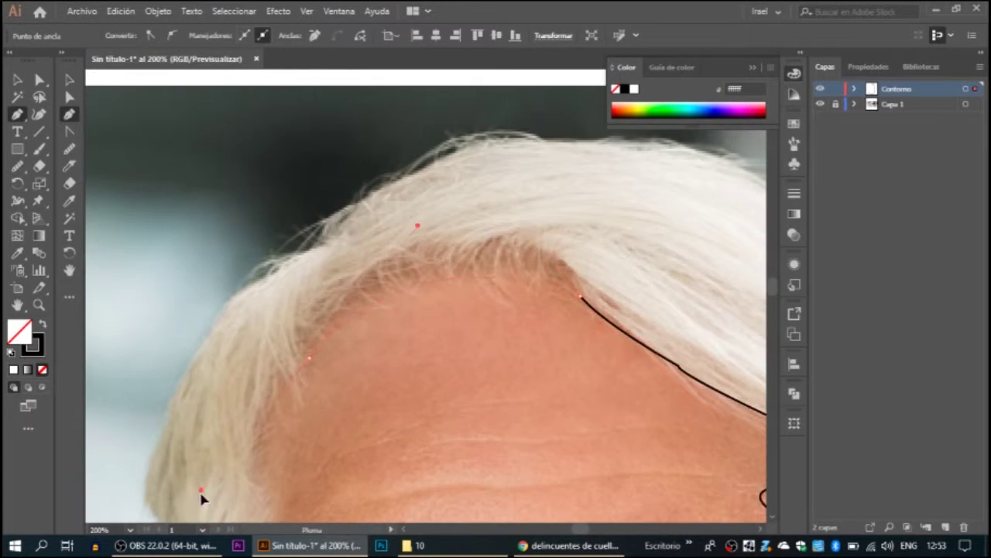
scroll(390, 198, "down", 4)
scroll(390, 198, "left", 2)
left_click(387, 189)
scroll(341, 322, "up", 1)
left_click(348, 327)
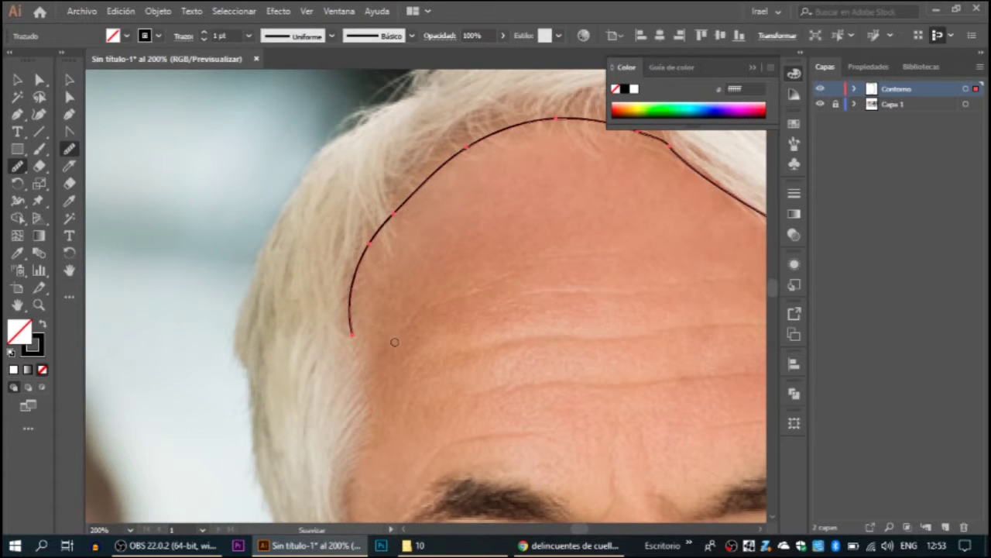
Step: Finish the hairline curve and extend the outline down the temple
scroll(348, 328, "down", 5)
left_click_drag(363, 286, 350, 349)
scroll(375, 440, "down", 5)
scroll(375, 440, "right", 1)
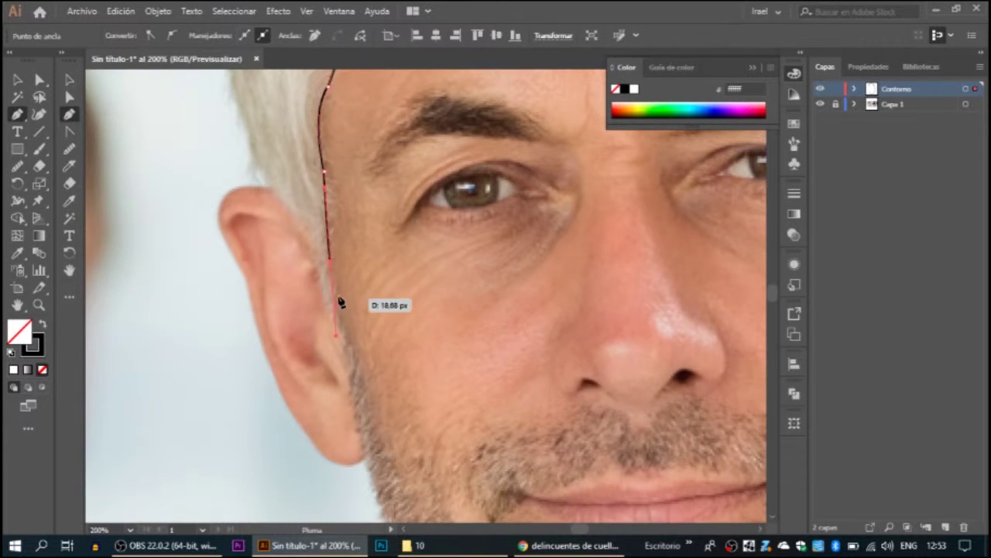
scroll(328, 302, "up", 3)
scroll(475, 270, "up", 2)
scroll(476, 270, "down", 3)
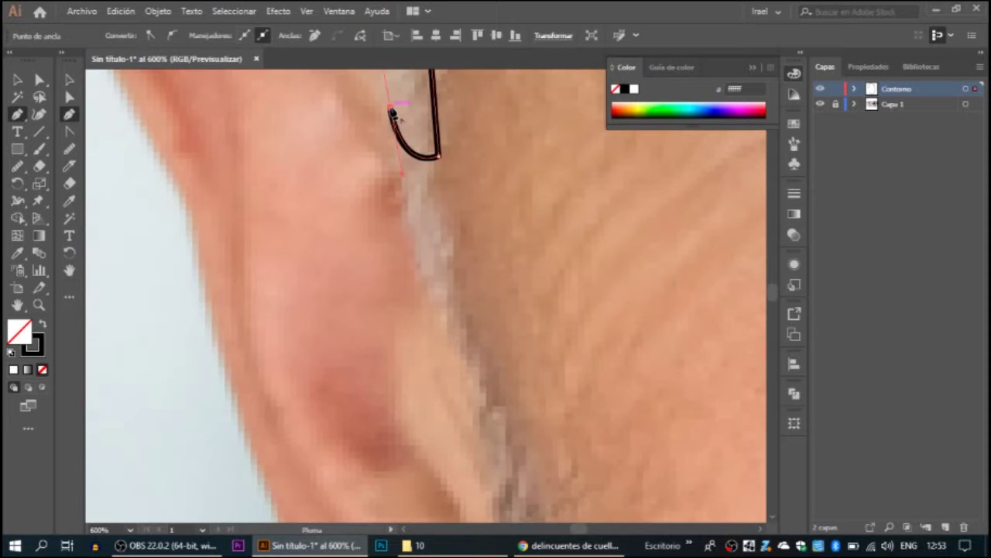
left_click(373, 140)
left_click(398, 328)
scroll(333, 309, "down", 3)
scroll(287, 243, "right", 2)
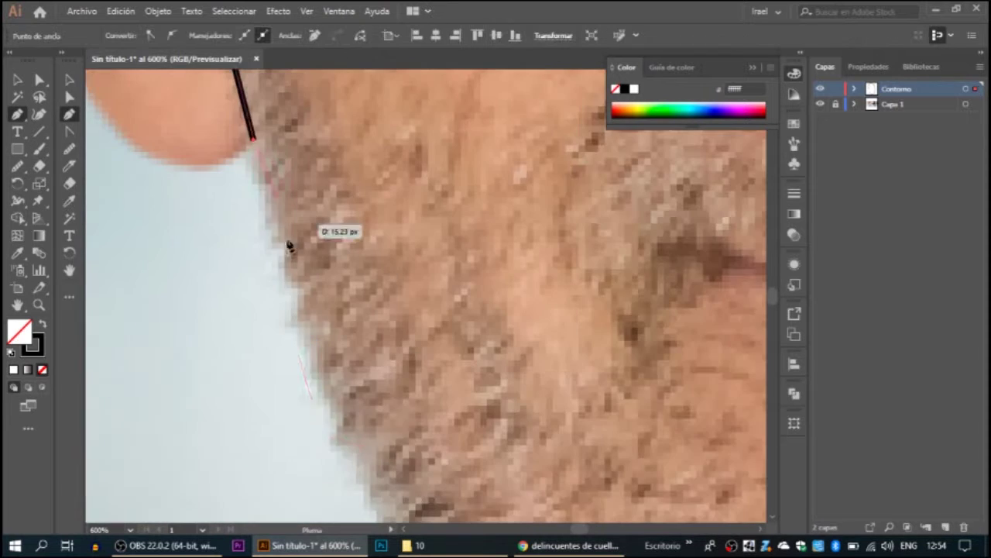
scroll(363, 464, "down", 5)
scroll(408, 172, "up", 4)
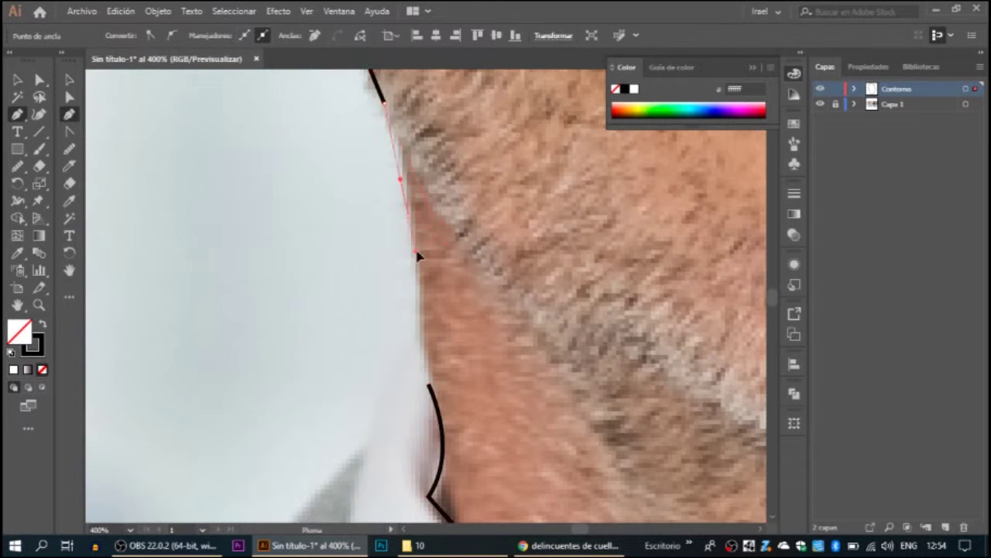
scroll(412, 267, "down", 3)
scroll(423, 365, "up", 2)
scroll(322, 150, "up", 2)
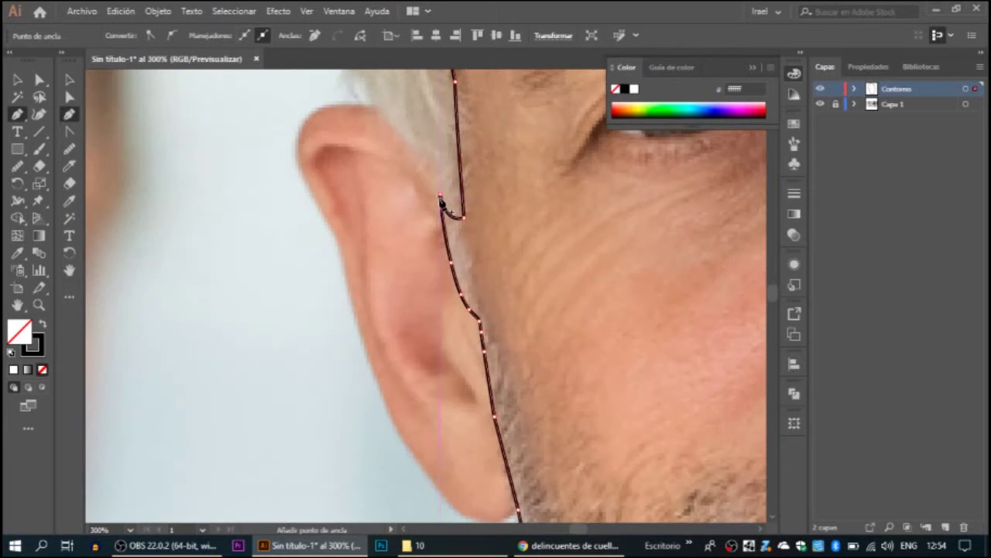
Step: Start a separate ear outline at its top and curve it around the rim and lobe
left_click(377, 106)
left_click_drag(333, 272, 338, 287)
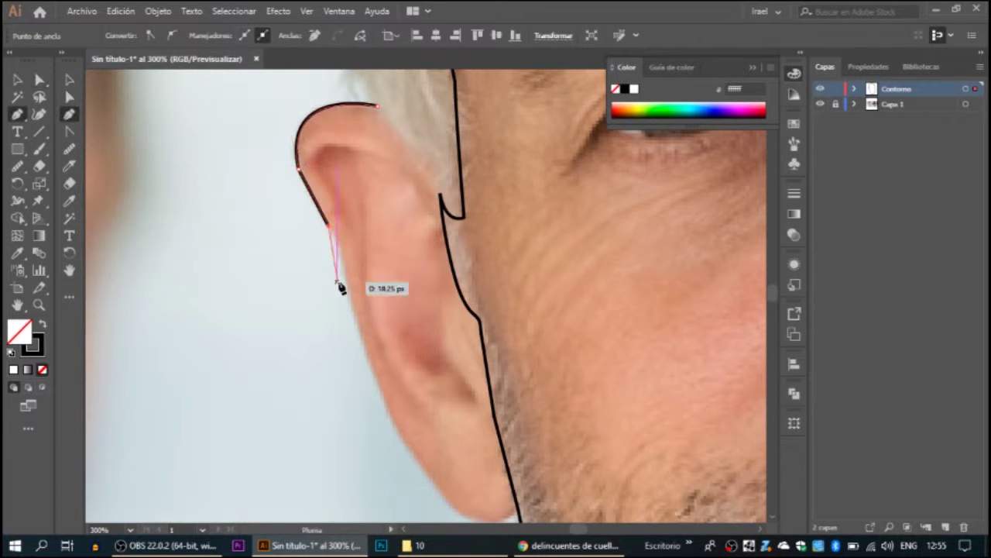
scroll(321, 239, "down", 2)
scroll(321, 239, "right", 2)
left_click_drag(254, 277, 255, 283)
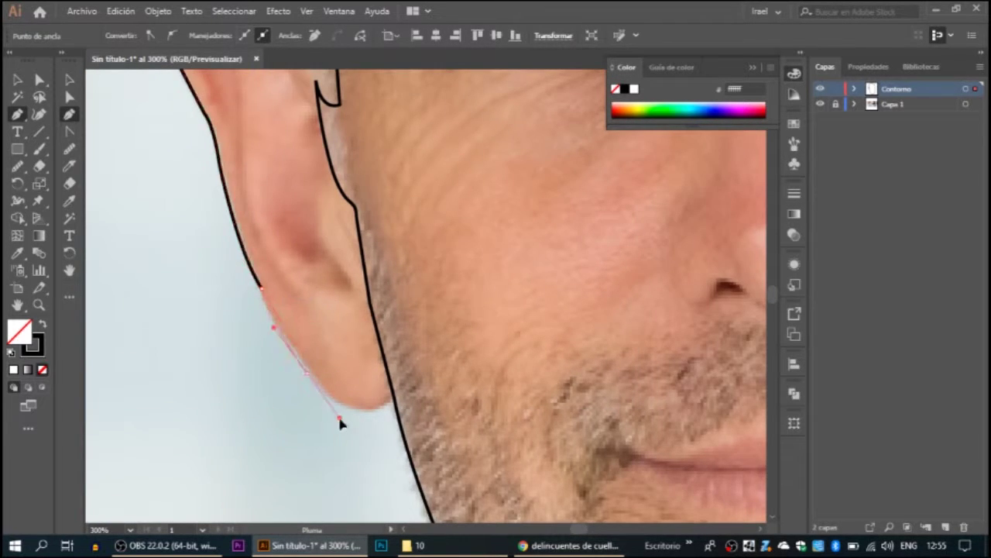
left_click(391, 391)
left_click_drag(370, 302, 380, 308)
left_click(359, 229)
left_click_drag(349, 203, 341, 198)
Step: Finish the ear outline where it meets the hair and begin the inner fold curve
scroll(348, 202, "up", 2)
scroll(418, 264, "up", 3)
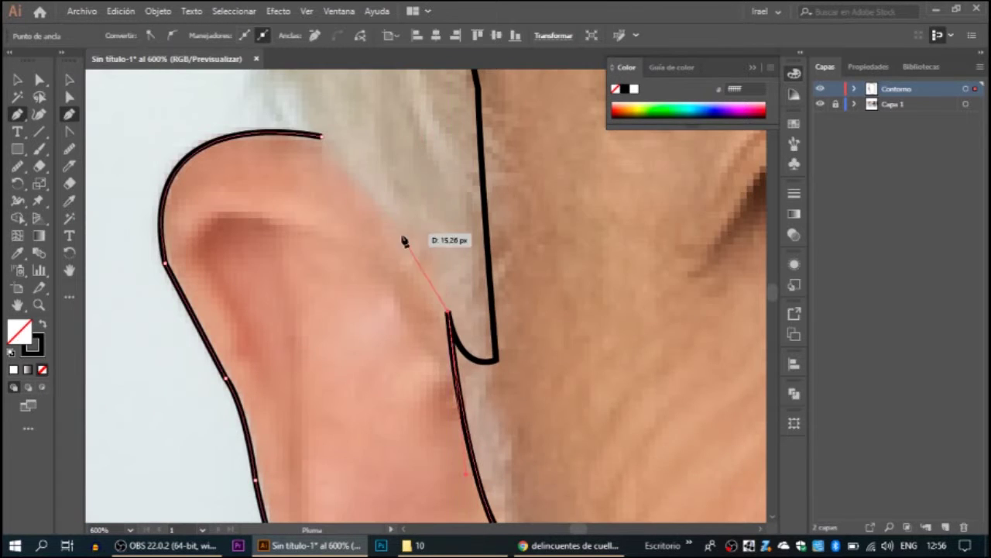
left_click_drag(322, 133, 323, 140)
scroll(323, 140, "down", 1)
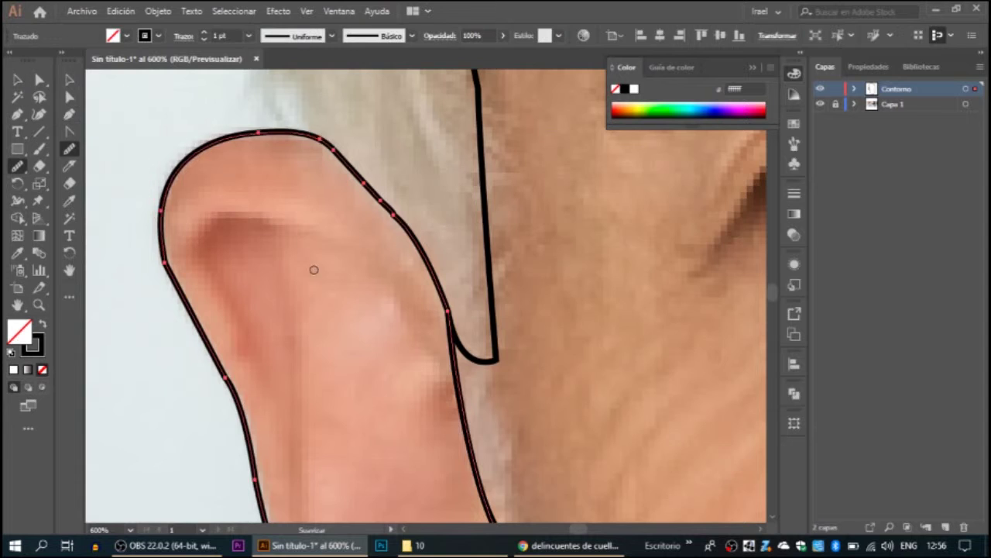
scroll(310, 194, "down", 3)
left_click_drag(334, 207, 338, 219)
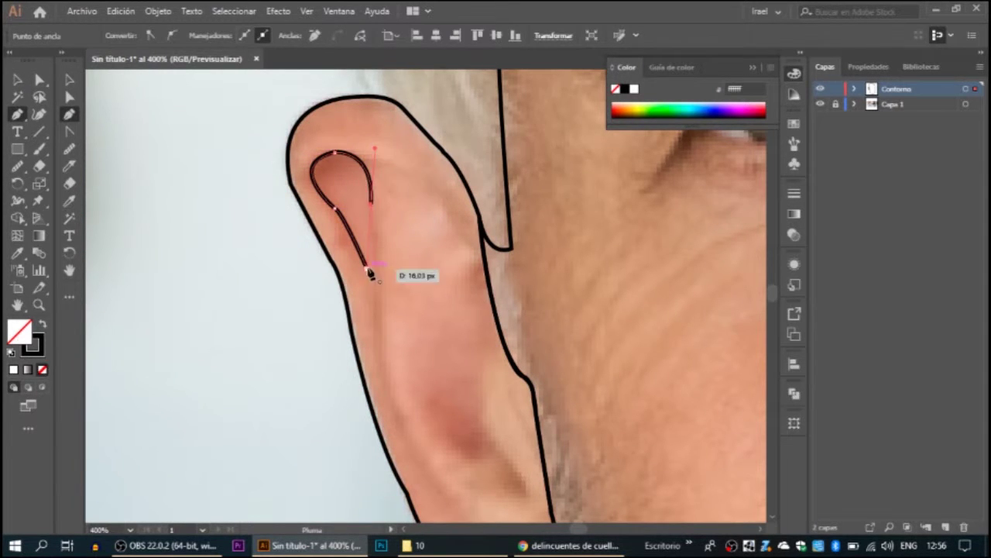
Step: Trace the inner ear fold and a lower fold curving back up inside the ear
scroll(377, 284, "down", 3)
scroll(378, 284, "right", 3)
left_click_drag(317, 381, 428, 477)
left_click(276, 218)
left_click_drag(327, 350, 365, 382)
left_click_drag(372, 343, 363, 206)
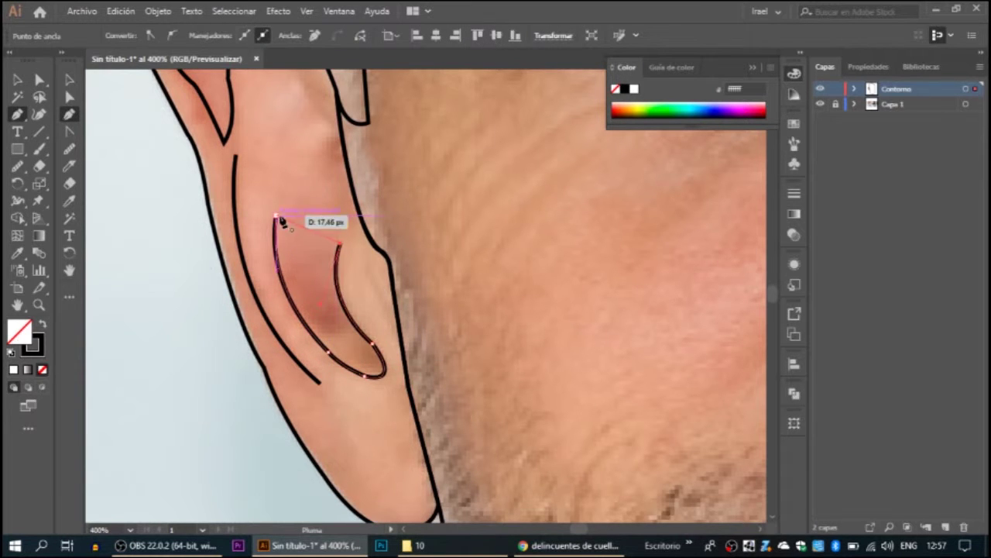
scroll(193, 353, "down", 3)
scroll(520, 370, "up", 3)
Step: Outline the other ear around its lobe and over its top, closing the path at its start
left_click(350, 484)
left_click_drag(405, 482, 412, 470)
left_click_drag(440, 408, 460, 382)
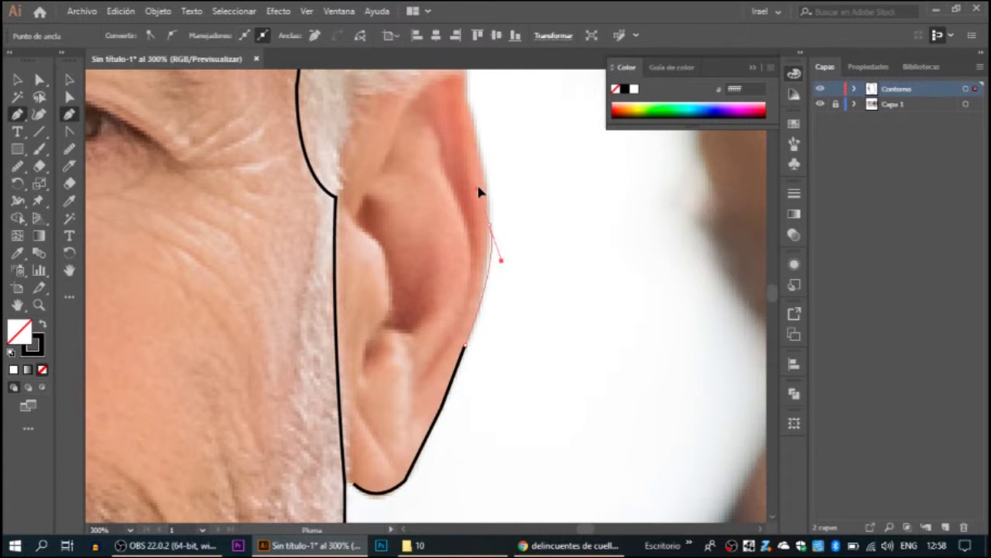
left_click_drag(474, 208, 500, 196)
scroll(500, 196, "up", 2)
left_click_drag(494, 136, 420, 173)
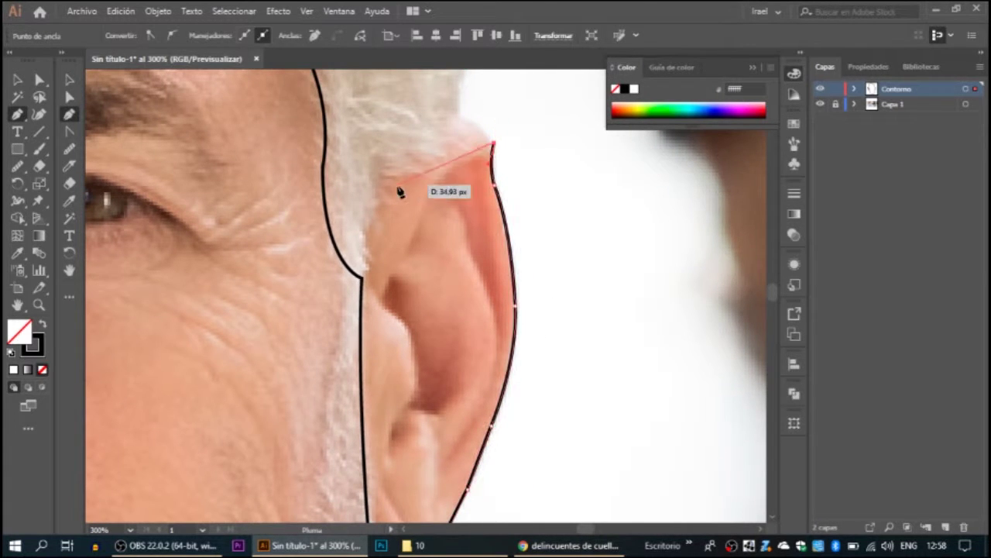
left_click_drag(364, 287, 341, 290)
scroll(341, 290, "down", 3)
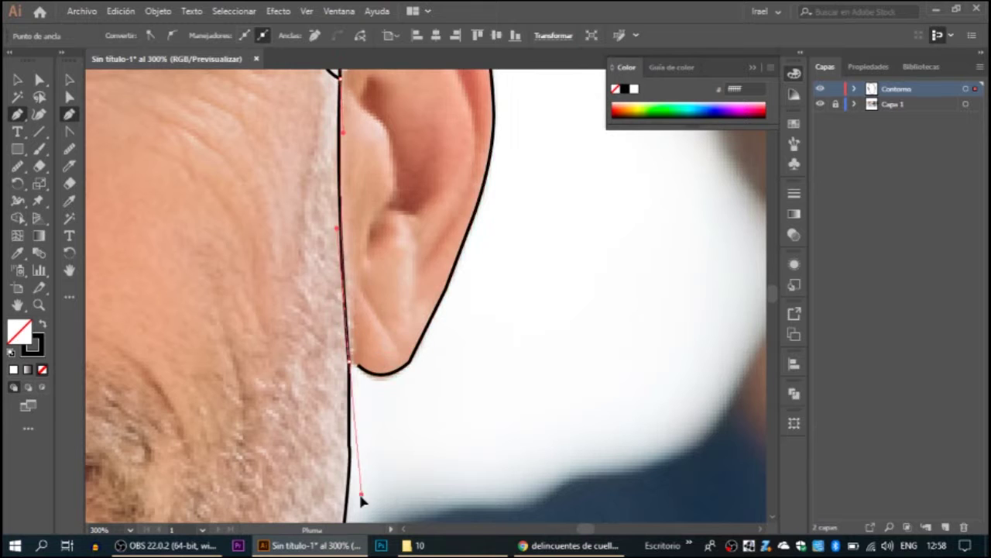
scroll(353, 503, "up", 2)
scroll(348, 507, "down", 4)
scroll(316, 282, "up", 3)
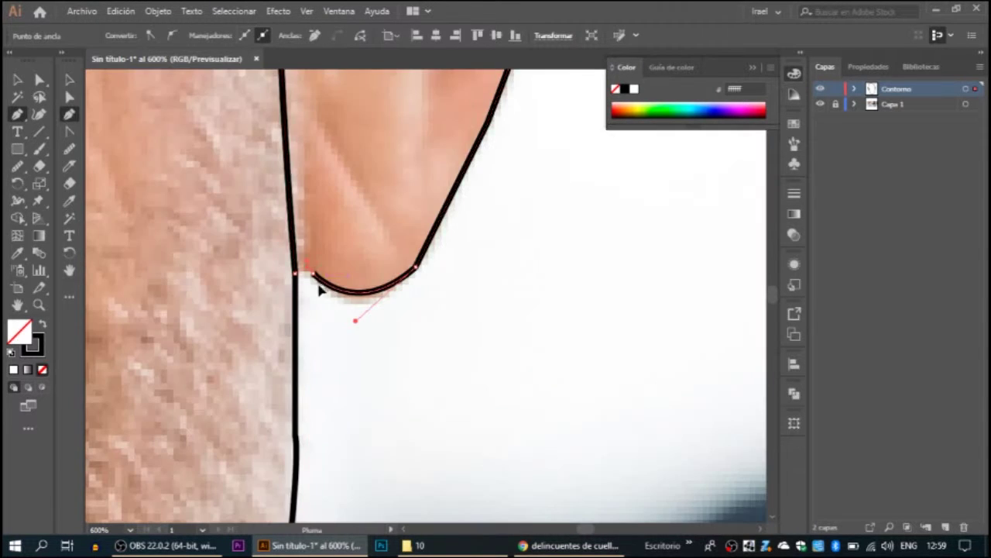
left_click(314, 280)
scroll(314, 281, "down", 1)
left_click_drag(244, 227, 353, 116)
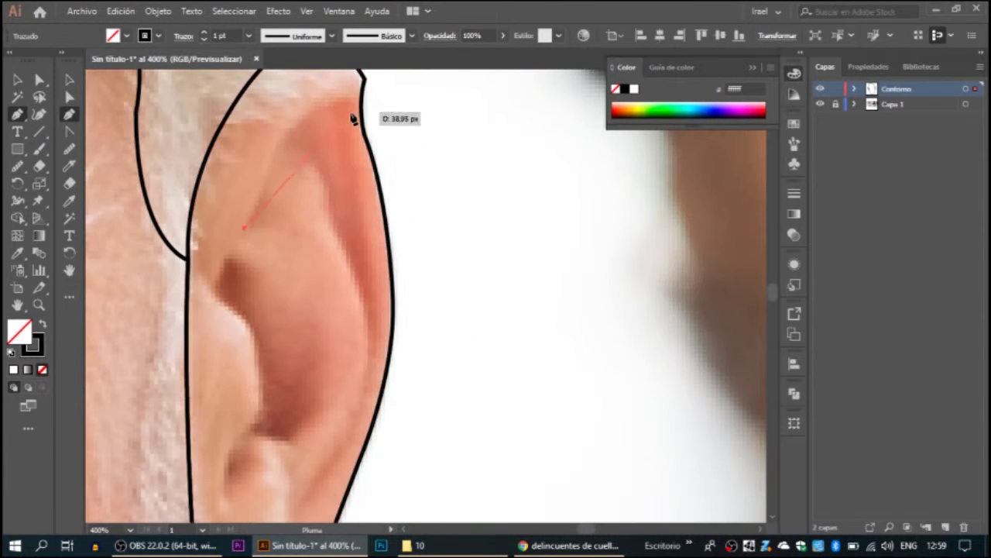
Step: Draw the inner ear rim as a closed shape over the ear top
left_click_drag(395, 209, 355, 141)
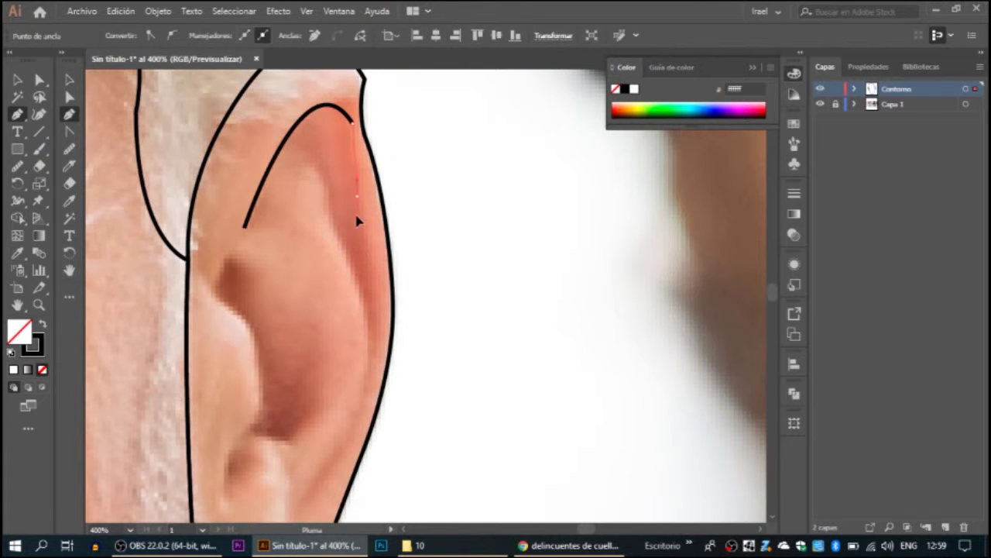
left_click(377, 308)
scroll(333, 364, "down", 3)
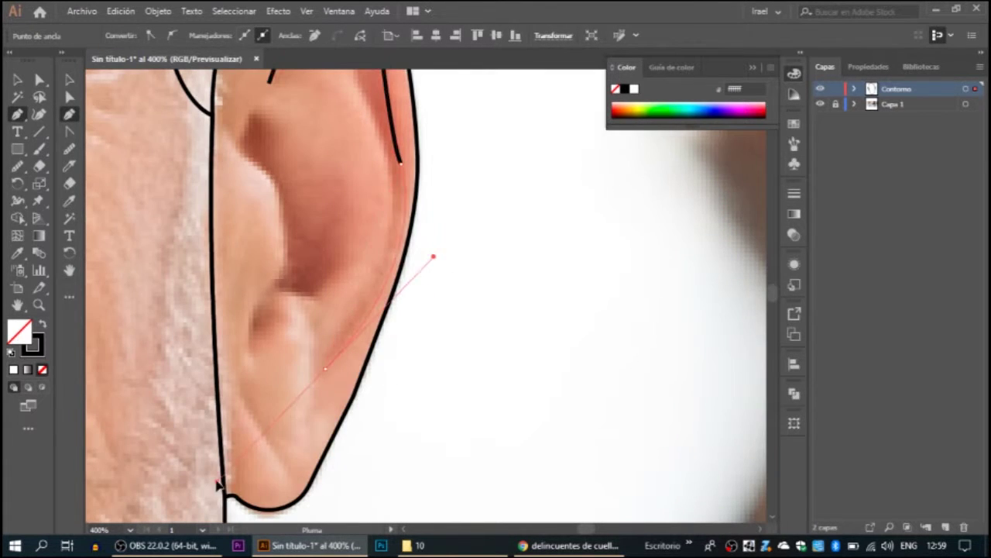
scroll(364, 233, "up", 3)
left_click(355, 273)
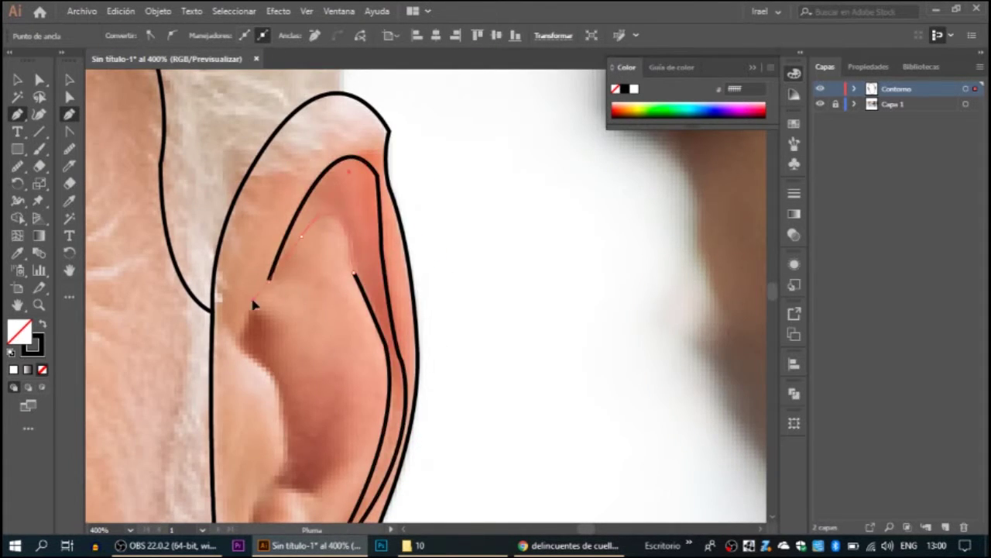
left_click(267, 279)
key("n")
Step: Draw a closed outline for the inner ear bowl (concha)
scroll(313, 416, "down", 3)
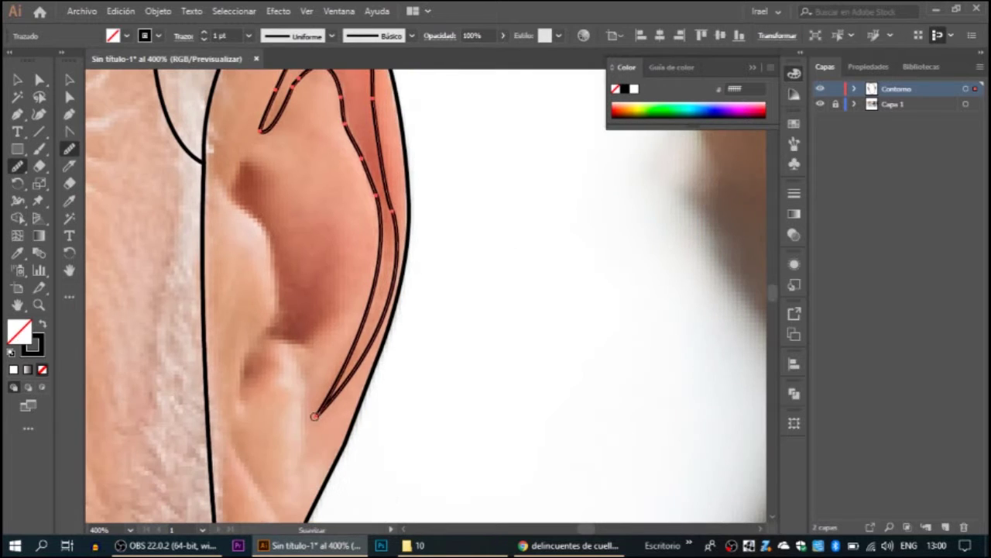
key("p")
left_click(230, 193)
left_click_drag(260, 170, 284, 208)
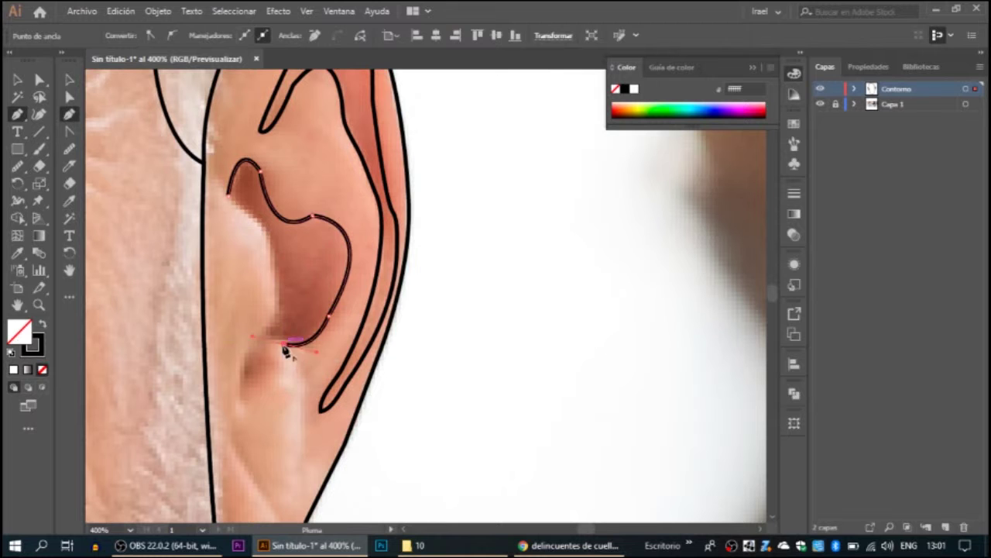
left_click_drag(277, 280, 294, 305)
left_click(230, 193)
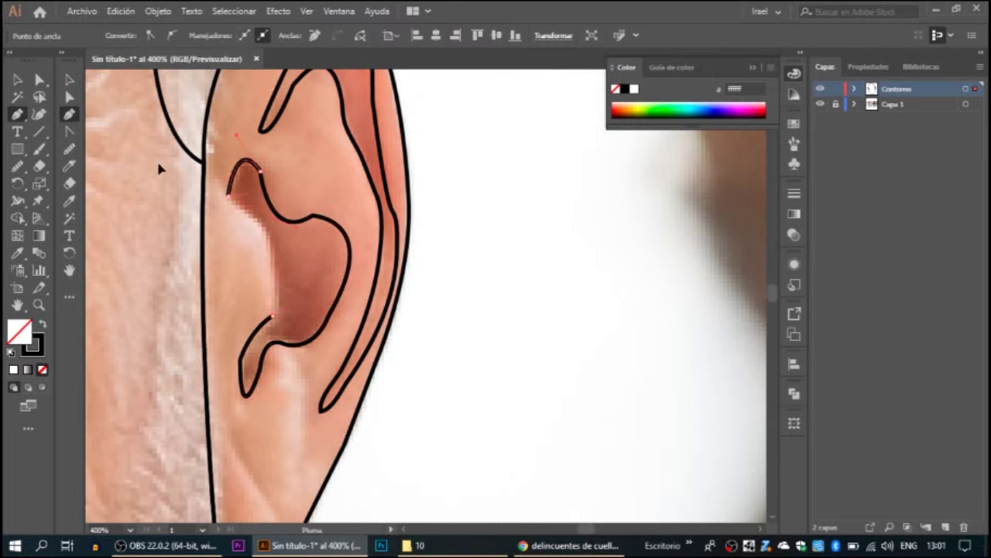
key("n")
Step: Zoom in on the hair and trace its jagged outer edge up from the ear
key("ctrl+1")
key("ctrl+plus")
key("ctrl+plus")
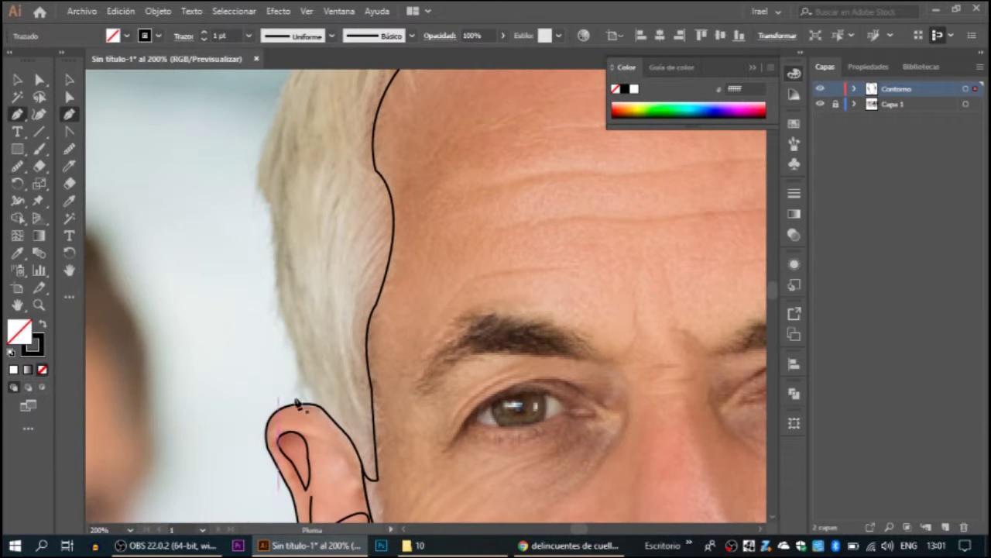
key("p")
left_click(302, 364)
left_click(298, 341)
left_click(287, 299)
left_click(267, 232)
left_click(238, 172)
left_click_drag(302, 143, 298, 325)
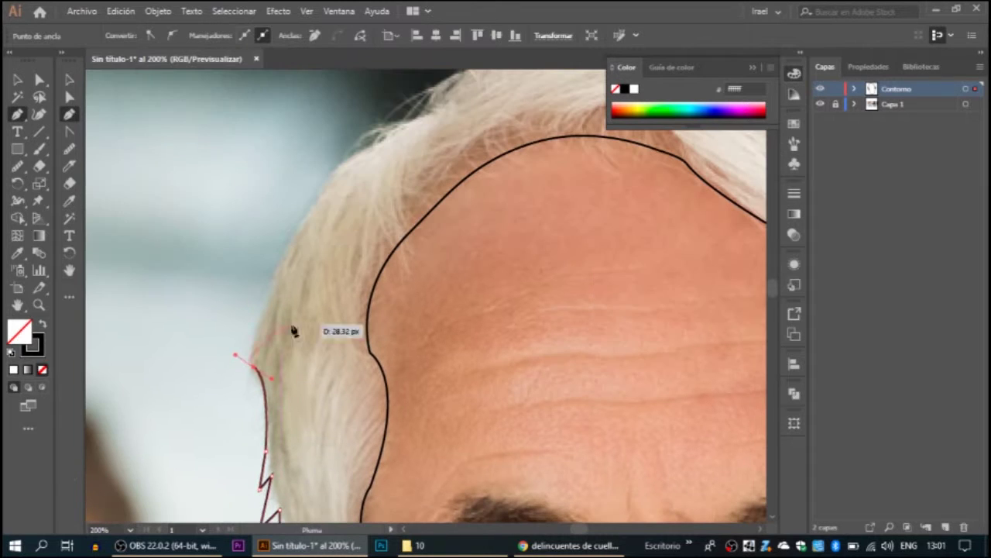
Step: Curve the black hair outline over the top of the head and down to the ear top
mouse_move(426, 122)
left_mouse_down()
mouse_move(480, 109)
mouse_move(542, 280)
left_mouse_up()
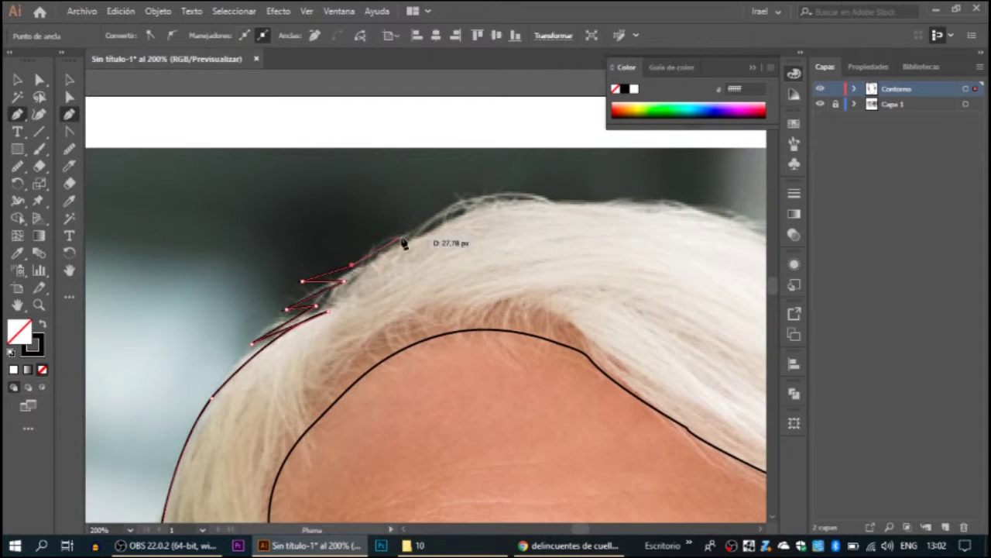
scroll(403, 239, "right", 5)
left_click(664, 213)
scroll(635, 410, "down", 5)
mouse_move(480, 269)
left_mouse_down()
mouse_move(427, 194)
mouse_move(443, 232)
left_mouse_up()
scroll(427, 194, "down", 5)
left_click_drag(432, 326, 407, 355)
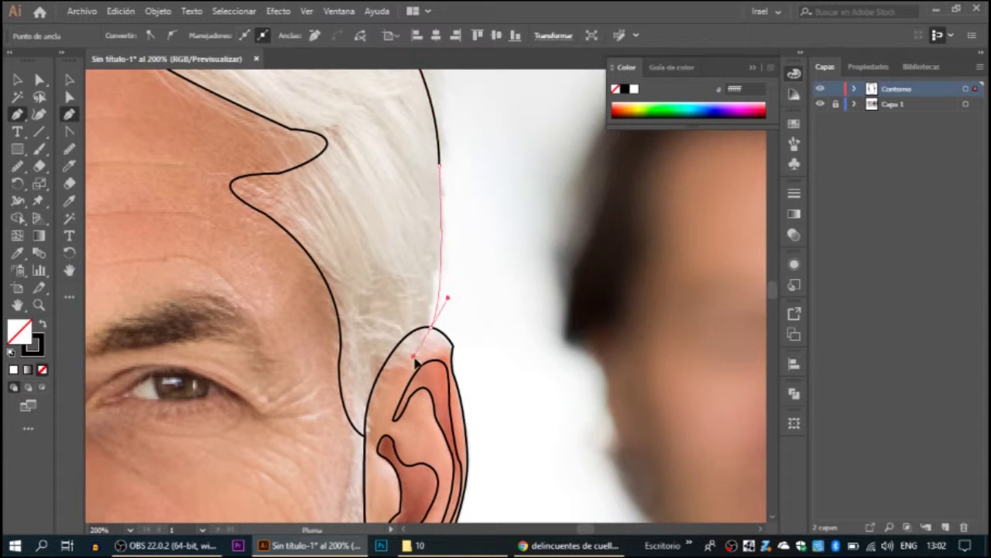
scroll(407, 354, "up", 2)
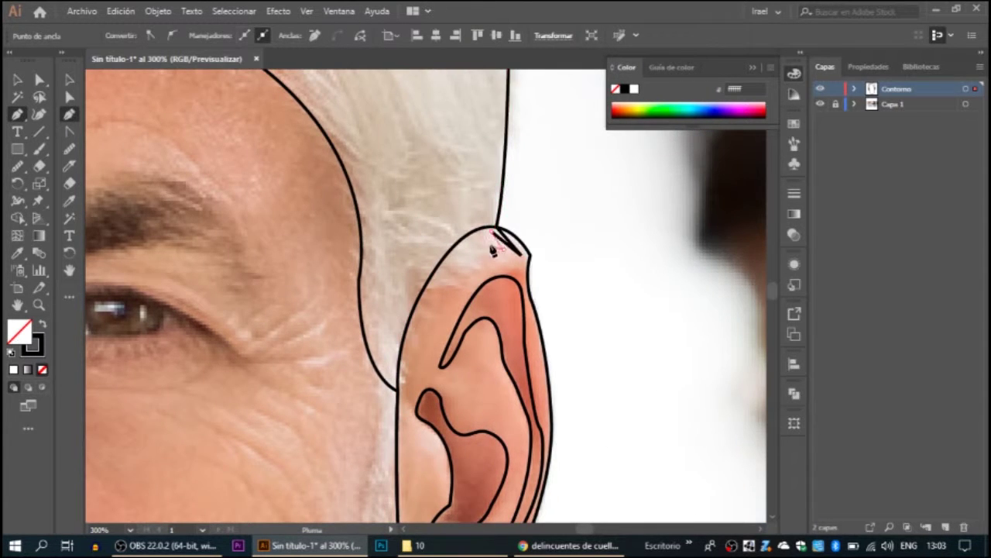
left_click_drag(449, 273, 398, 394)
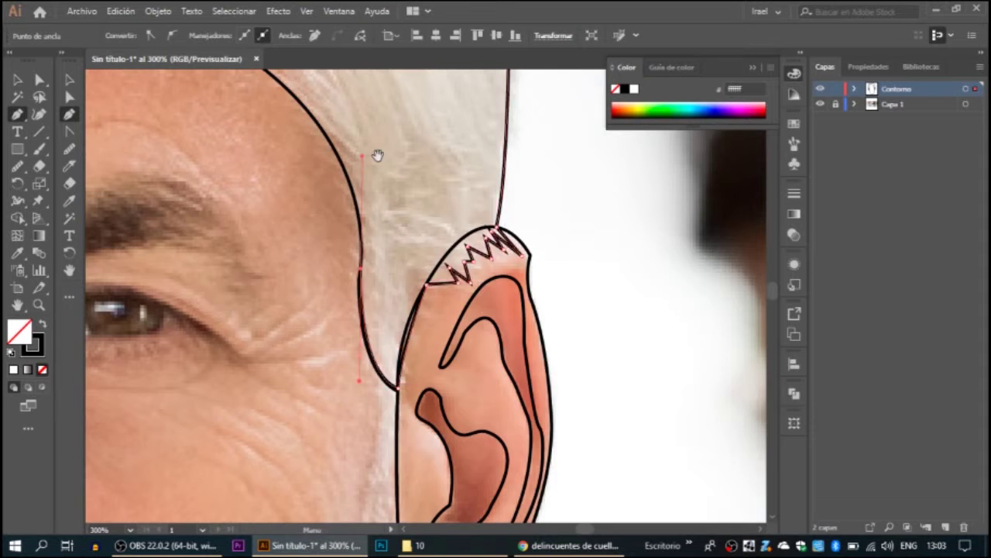
Step: Trace the forehead hairline as a separate curved black path
scroll(354, 166, "up", 3)
scroll(354, 165, "left", 3)
scroll(532, 317, "up", 3)
scroll(532, 317, "left", 2)
mouse_move(402, 188)
left_mouse_down()
mouse_move(533, 318)
mouse_move(524, 246)
left_mouse_up()
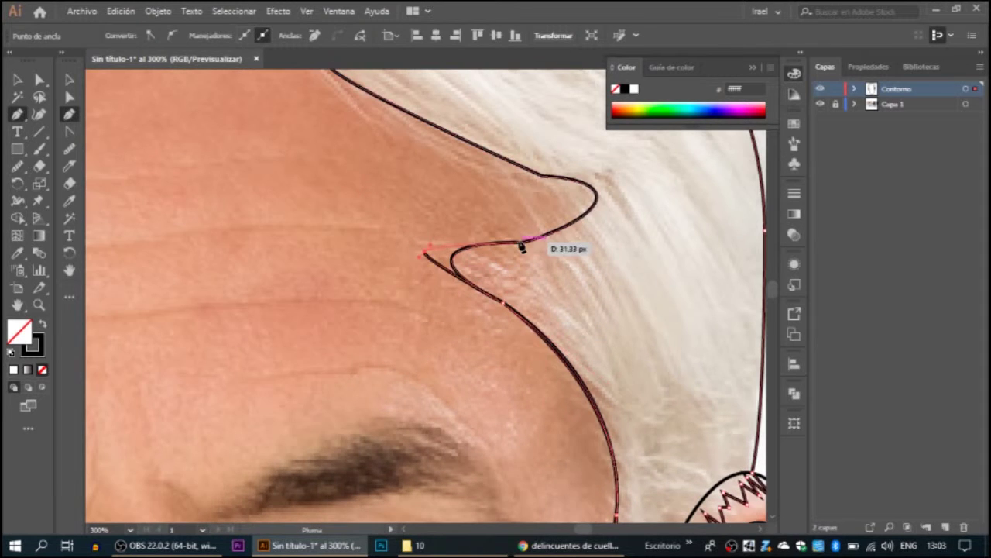
scroll(525, 245, "up", 3)
scroll(524, 246, "left", 3)
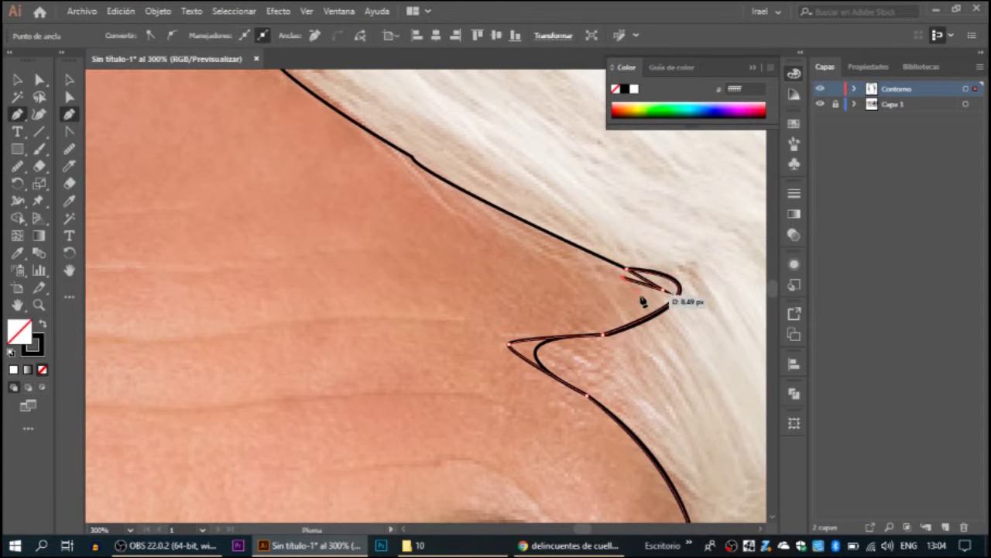
scroll(626, 281, "up", 5)
scroll(626, 281, "left", 2)
left_click_drag(434, 280, 390, 246)
scroll(390, 246, "up", 3)
scroll(655, 356, "up", 3)
scroll(597, 333, "left", 2)
left_click_drag(302, 365, 303, 379)
key("ctrl+minus")
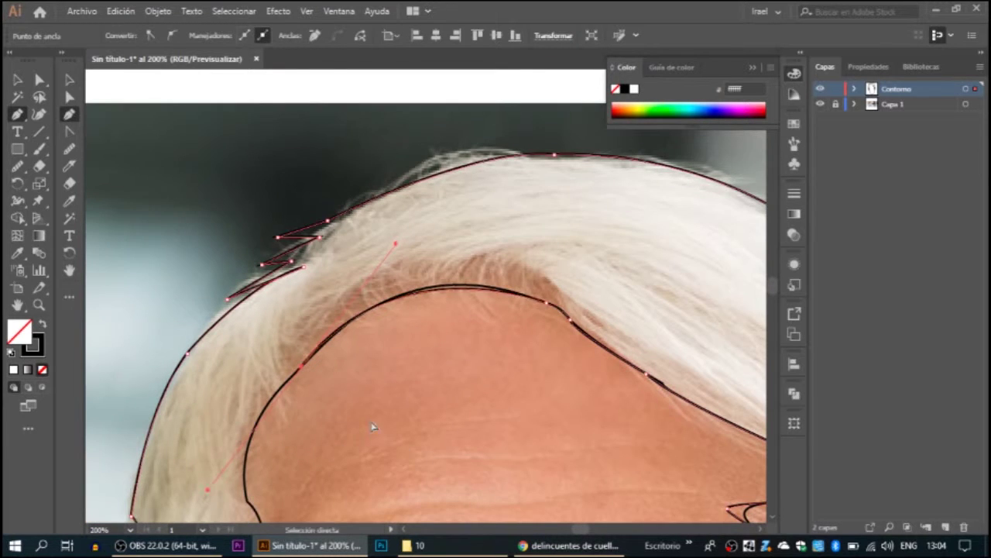
Step: Add zigzag spiky strands along the outer hair edge and forehead hairline
left_click(531, 312, "ctrl")
mouse_move(482, 300)
left_mouse_down()
mouse_move(467, 294)
mouse_move(453, 310)
mouse_move(422, 294)
left_mouse_up()
scroll(389, 314, "up", 1)
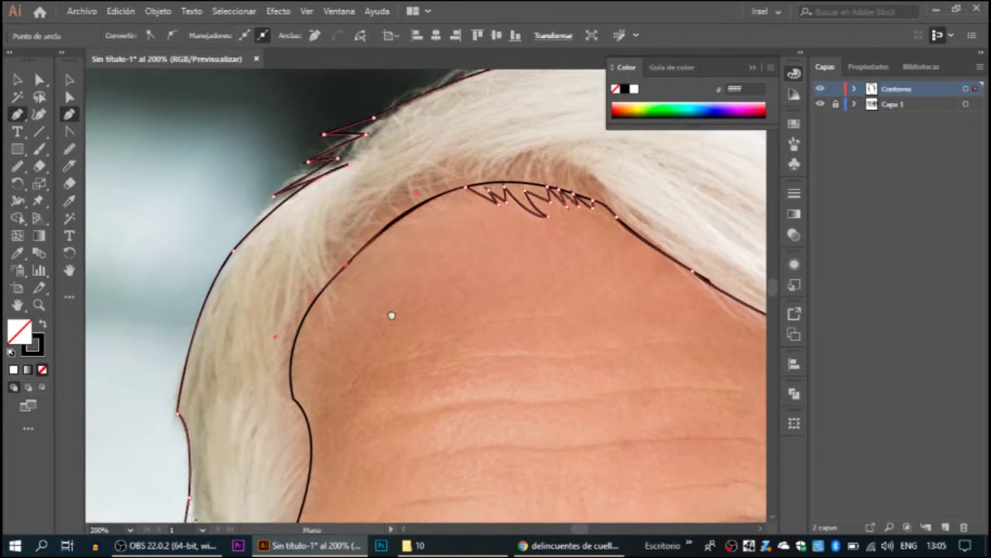
scroll(292, 337, "up", 1)
left_click_drag(323, 365, 358, 387)
scroll(381, 337, "down", 1)
scroll(411, 150, "up", 1)
scroll(334, 410, "down", 2)
scroll(420, 281, "up", 1)
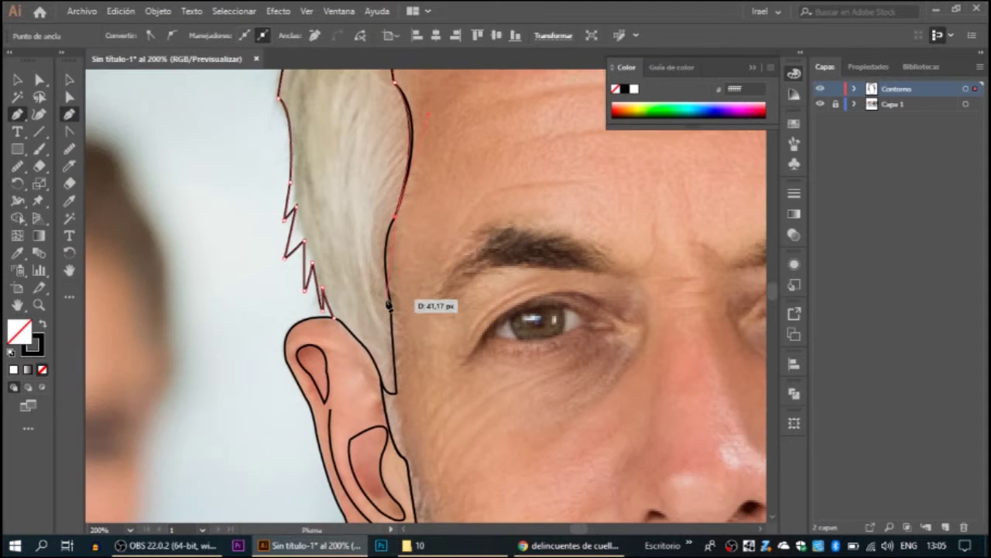
scroll(421, 160, "up", 1)
scroll(414, 232, "up", 1)
Step: Outline the hair beside the ear, a sideburn strand toward the eye, and the ear's upper edge
left_click_drag(415, 233, 459, 221)
scroll(458, 221, "down", 1)
scroll(372, 230, "up", 1)
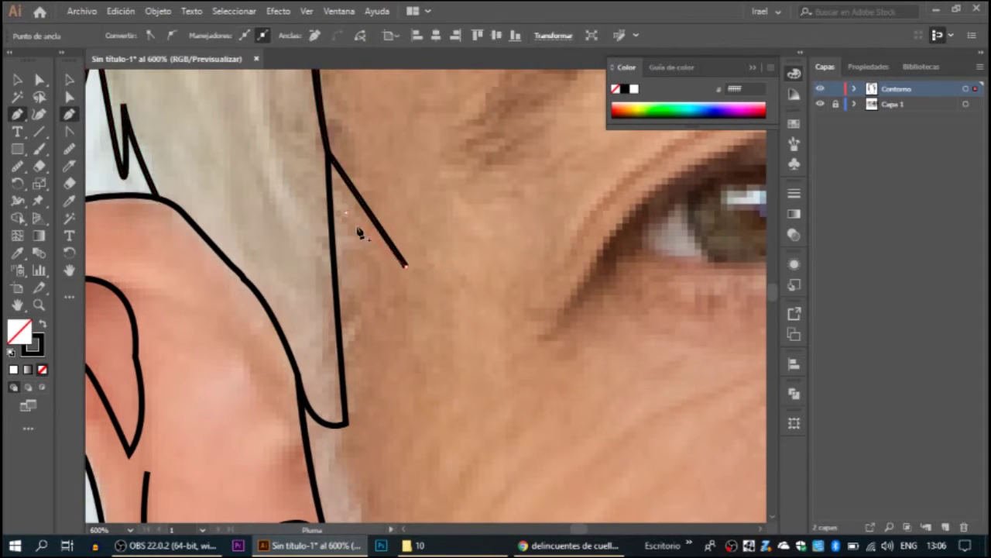
left_click_drag(372, 230, 282, 385)
scroll(286, 310, "down", 1)
scroll(329, 315, "up", 1)
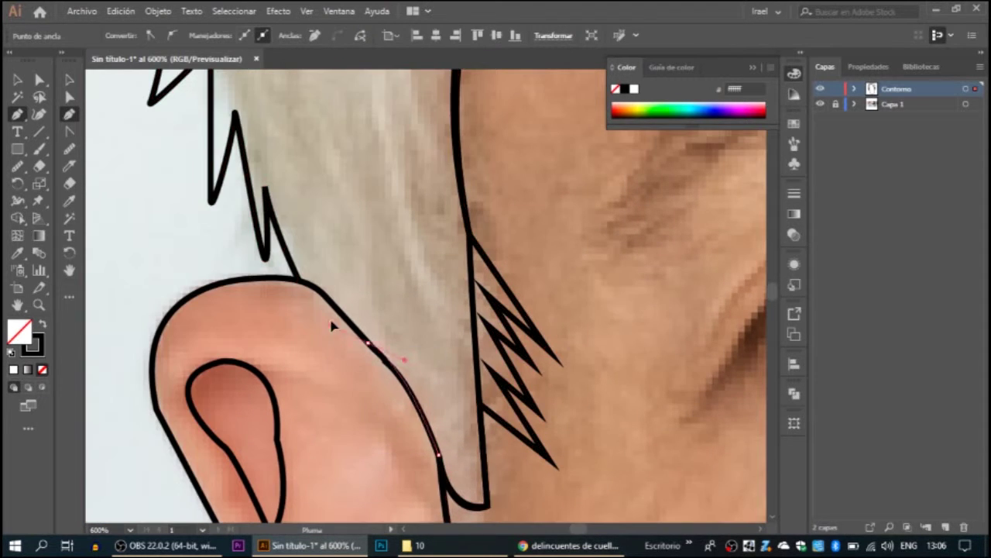
left_click_drag(299, 279, 332, 285)
scroll(332, 285, "down", 3)
scroll(438, 154, "up", 2)
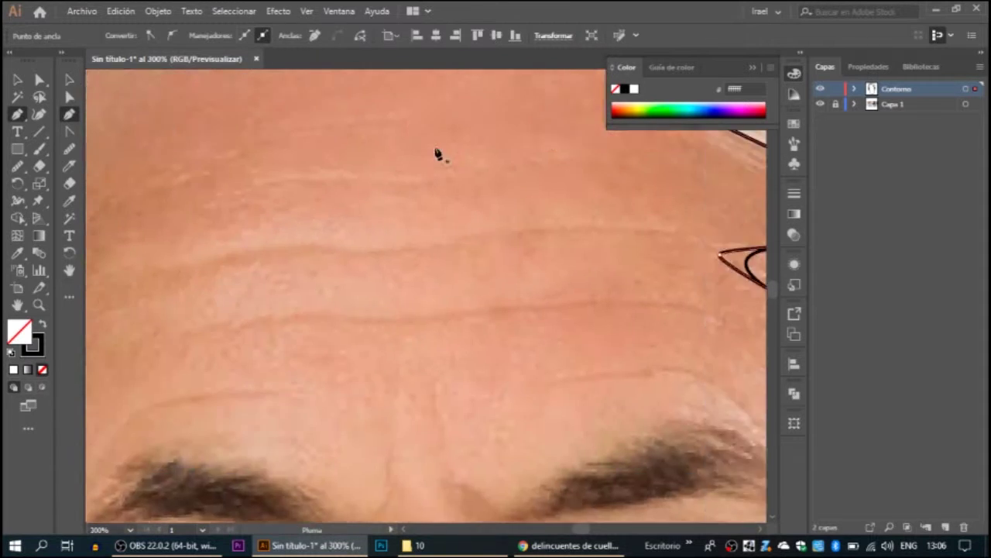
scroll(438, 155, "down", 1)
Step: Start the first forehead wrinkle line, bending it to follow the crease
left_click(221, 181)
left_click_drag(310, 142, 302, 148)
left_click_drag(403, 134, 438, 152)
Step: Draw three more curved forehead wrinkle lines below the first one
key("Escape")
left_click_drag(285, 181, 559, 159)
key("v")
left_click(310, 147)
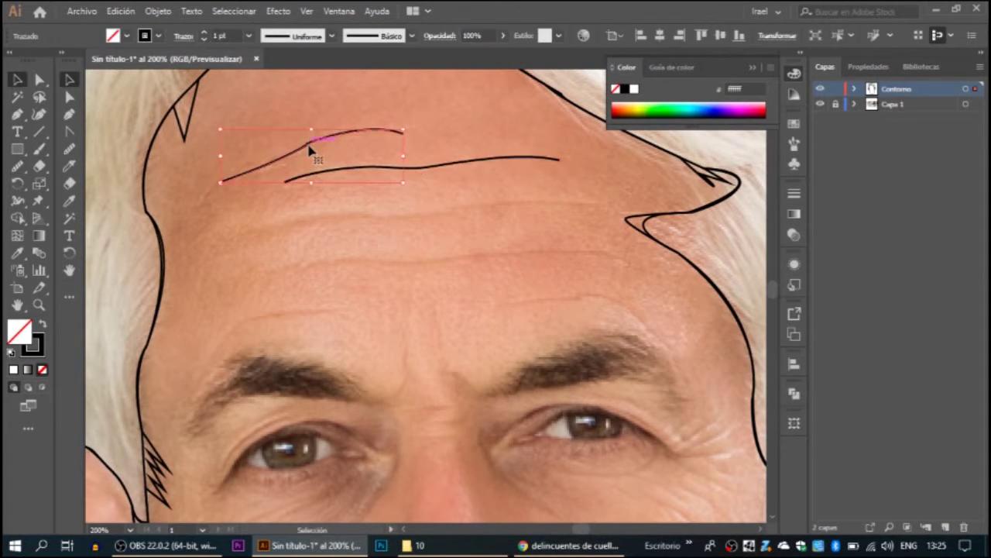
key("p")
left_click(242, 233)
left_click_drag(591, 201, 627, 197)
key("Escape")
left_click(259, 267)
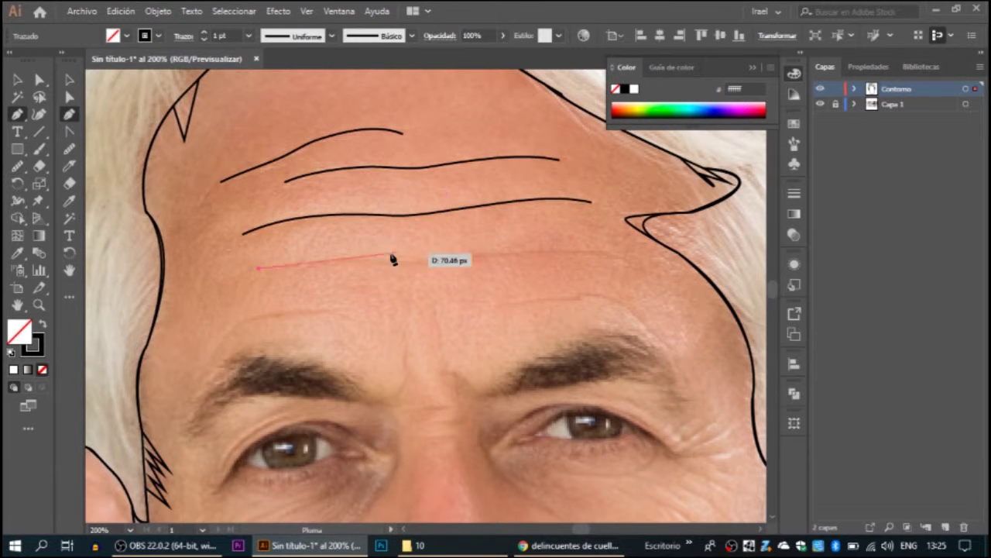
left_click_drag(390, 267, 433, 264)
left_click(597, 250)
key("n")
Step: Draw curved crease lines above the left and right brows
left_click(338, 310)
left_click_drag(198, 368, 203, 431)
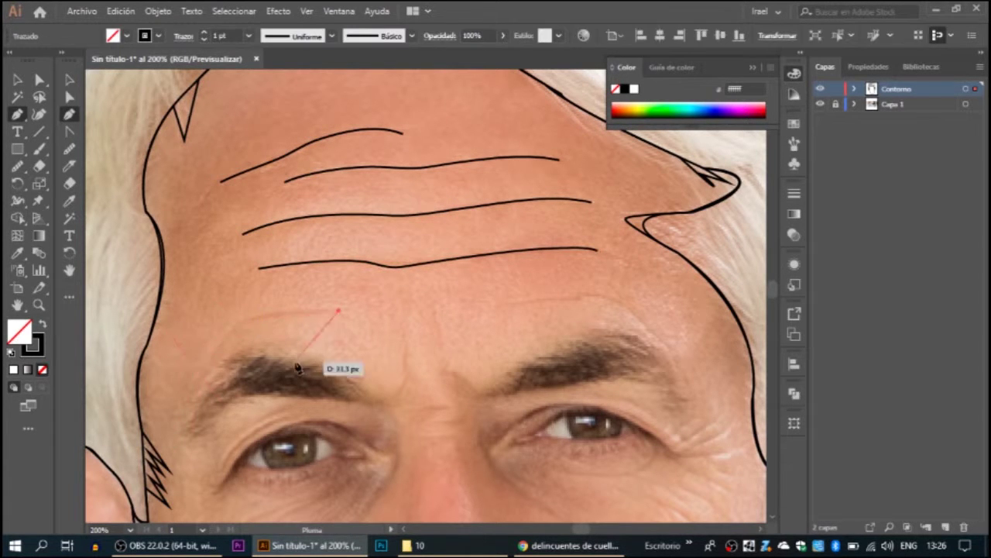
key("Escape")
left_click(481, 299)
left_click_drag(587, 300, 606, 313)
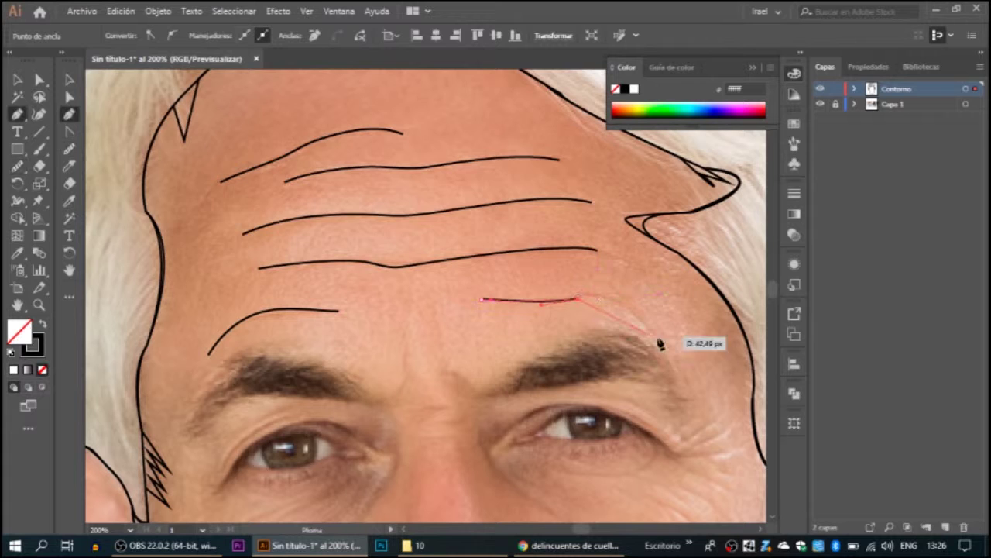
key("Escape")
Step: Draw two frown lines between the brows
scroll(553, 328, "down", 5)
left_click(432, 164)
left_click_drag(444, 226, 455, 258)
left_click(470, 250)
key("Escape")
left_click(403, 187)
left_click_drag(385, 259, 360, 297)
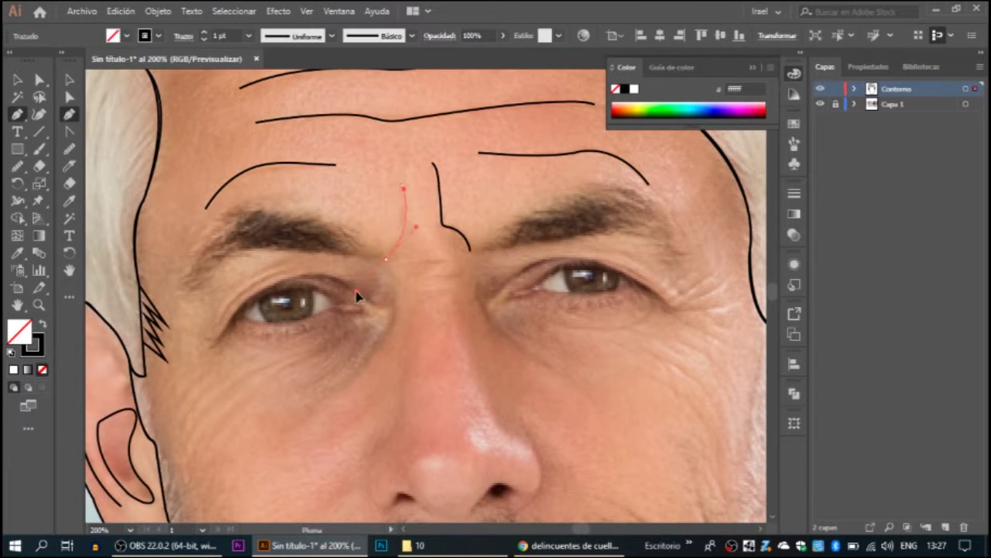
key("Escape")
Step: Outline the left eyebrow along its underside
scroll(383, 358, "left", 5)
left_click(497, 233)
left_click_drag(490, 256, 391, 279)
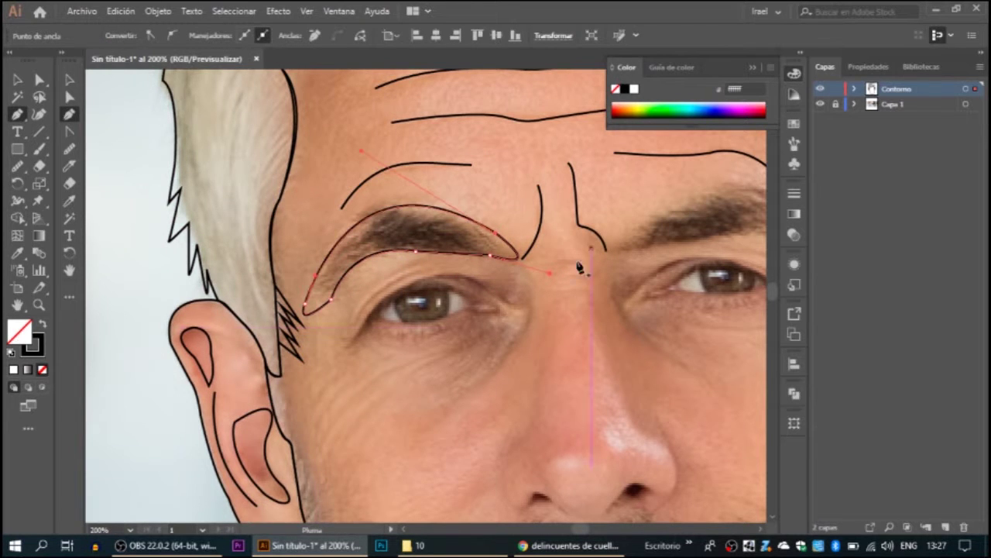
key("Escape")
Step: Outline the right eyebrow as a closed shape with a rounded outer tip
scroll(667, 335, "right", 5)
left_click(438, 285)
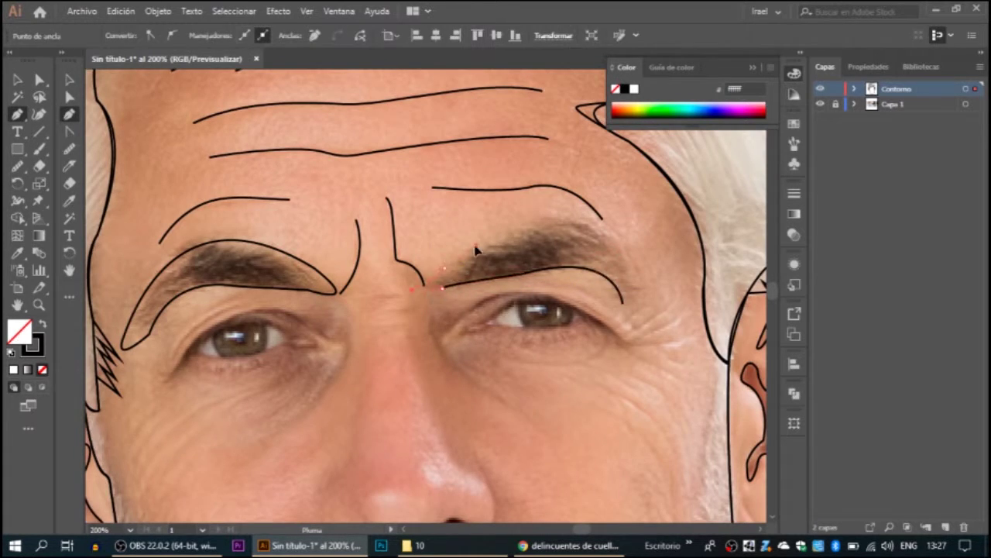
left_click(522, 227)
left_click_drag(632, 282, 663, 379)
left_click(438, 285)
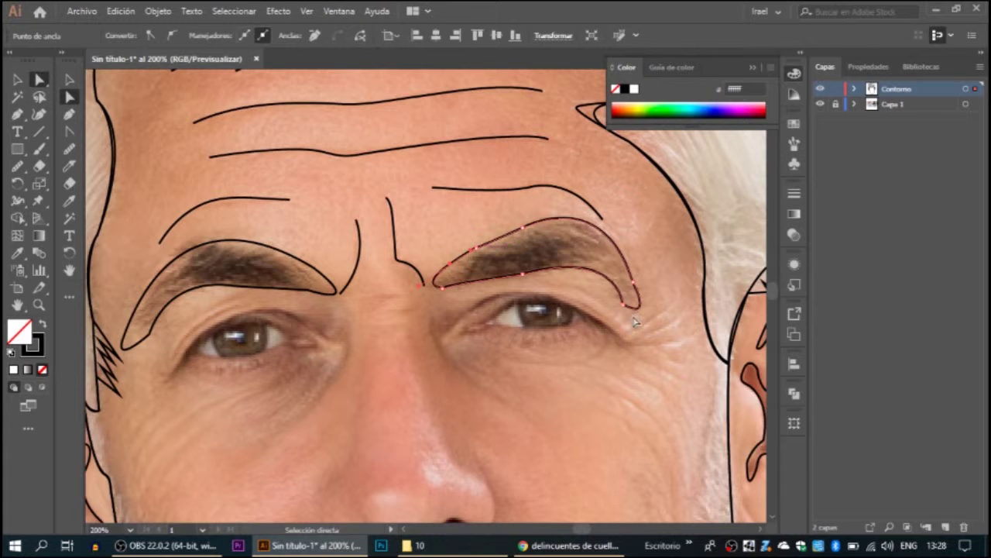
key("n")
Step: Select the left eyebrow outline and its inner-end anchor point, zooming in on the left eye
left_click(294, 263, "ctrl")
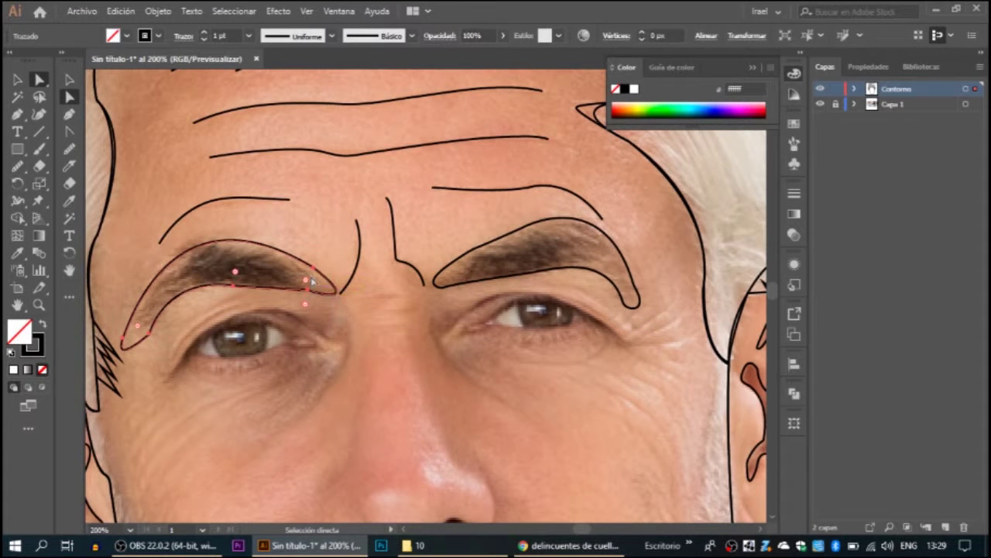
key("plus")
left_click(337, 294, "ctrl")
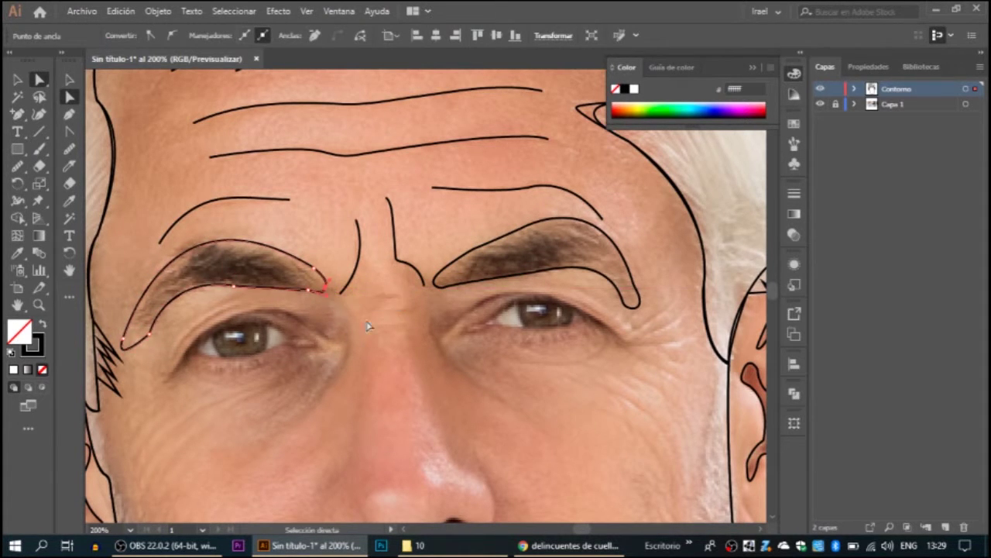
key("ctrl+plus")
Step: Draw the eye as a closed almond outline with a curved upper eyelid
key("p")
left_click(432, 179)
left_click(522, 265)
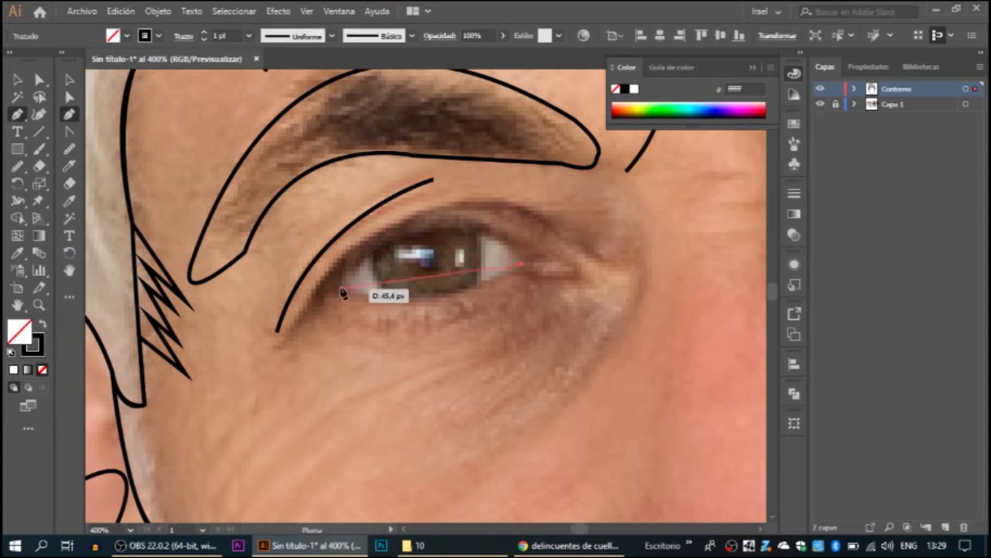
left_click(339, 284)
left_click_drag(411, 230, 452, 216)
left_click(523, 264)
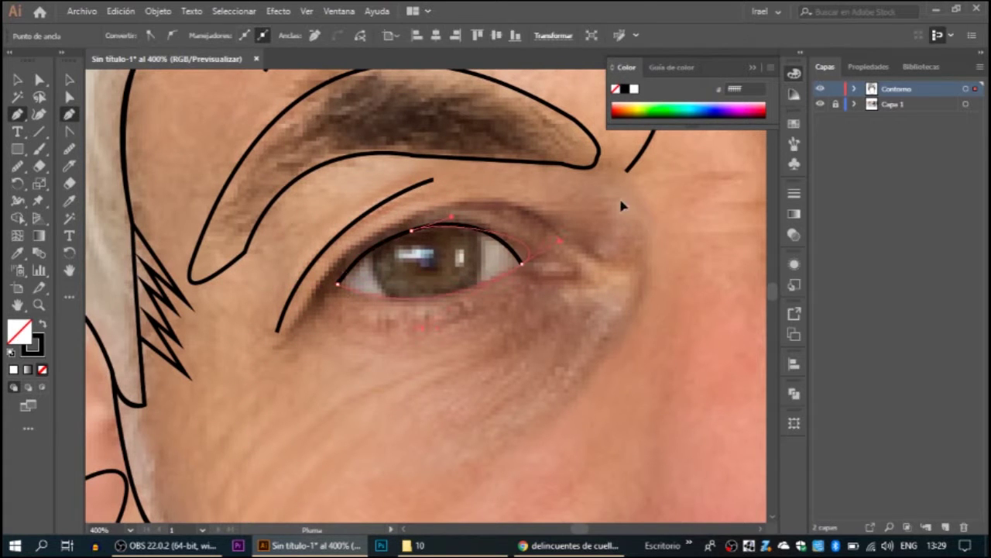
left_click(521, 265)
key("shift+b")
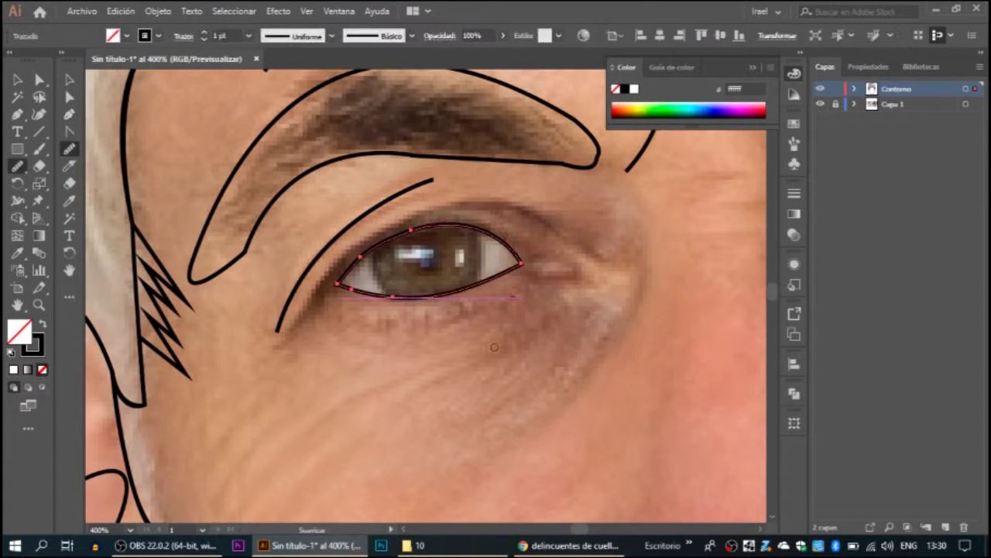
Step: Draw a curved crease line bending around the top of the eye
key("ctrl+plus")
key("p")
scroll(294, 450, "down", 3)
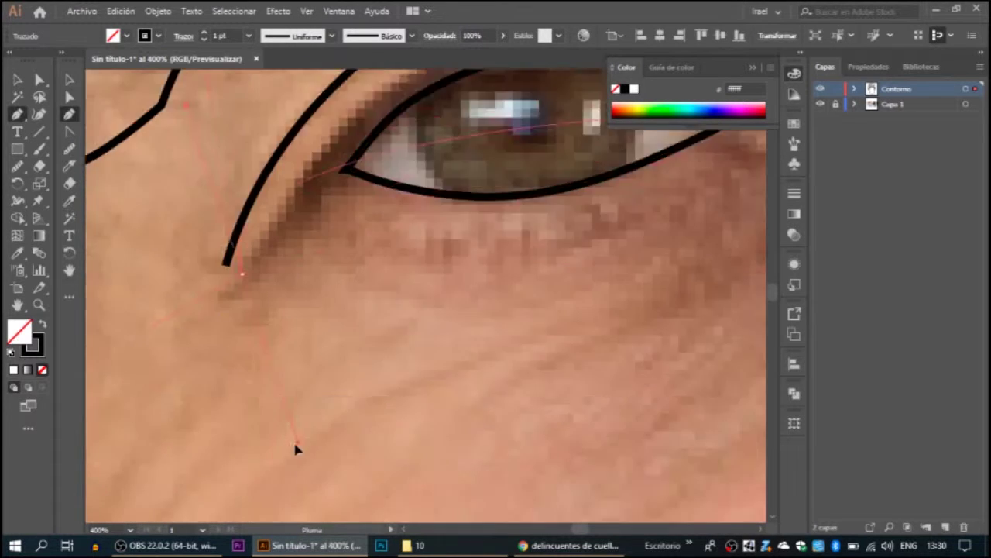
key("ctrl+minus")
left_click(580, 188)
left_click_drag(267, 268, 160, 500)
key("a")
Step: Trace a closed zigzag cheek shadow shape below the eye
scroll(607, 384, "up", 3)
left_click(517, 208)
left_click_drag(614, 326, 622, 332)
left_click(389, 476)
left_click(463, 379)
left_click(387, 422)
left_click(418, 377)
left_click(259, 341)
left_click(518, 208)
scroll(372, 232, "down", 3)
scroll(372, 232, "up", 3)
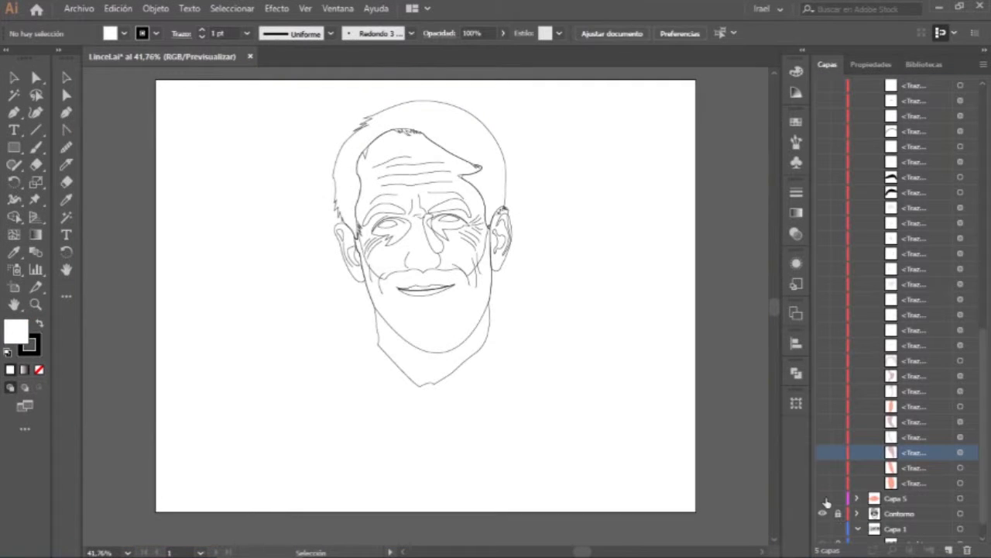
Step: Turn on the skin, hair, brow, eye and beard colour fill sublayers in the Layers panel
left_click_drag(822, 482, 824, 442)
left_click_drag(823, 387, 822, 321)
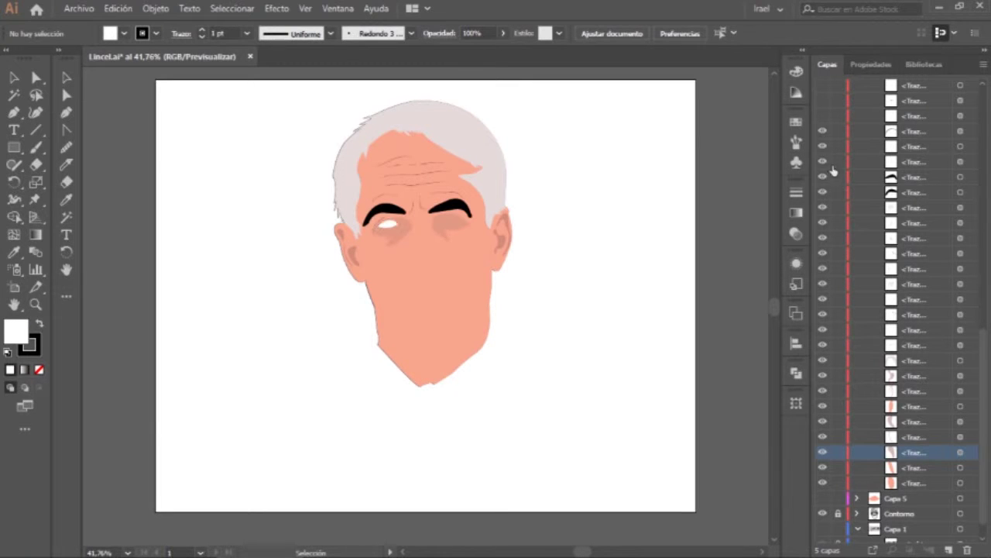
scroll(823, 442, "up", 5)
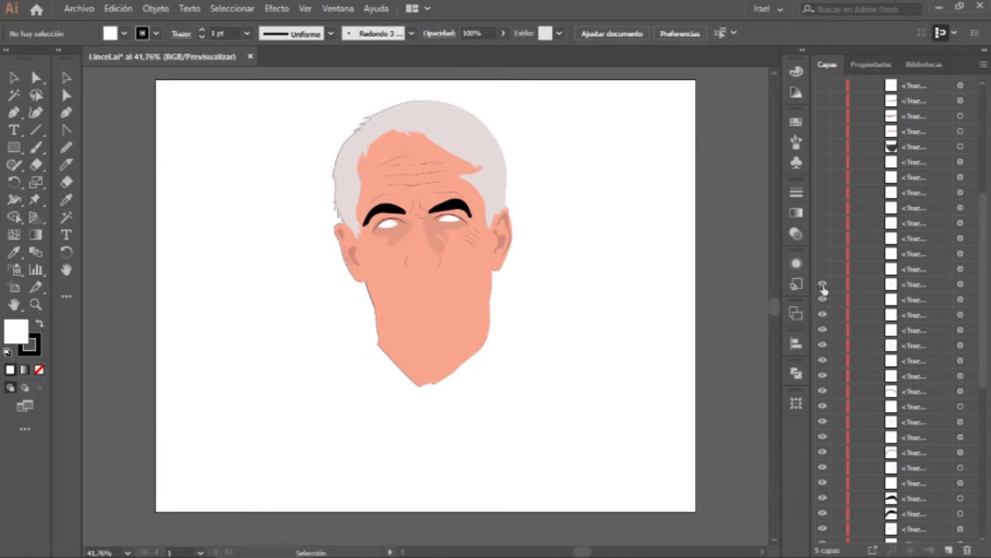
scroll(822, 156, "up", 5)
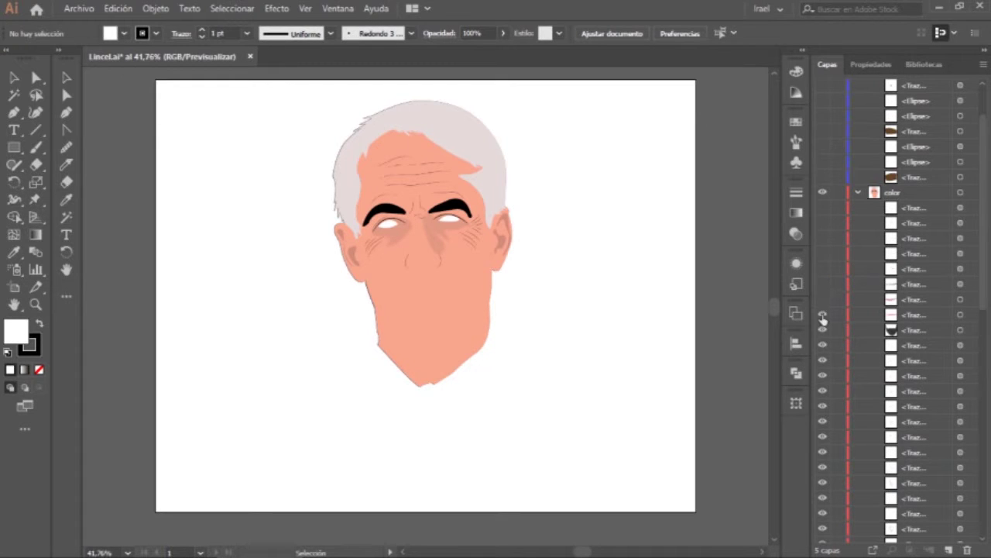
left_click_drag(823, 328, 823, 291)
left_click_drag(823, 247, 823, 208)
scroll(851, 285, "up", 1)
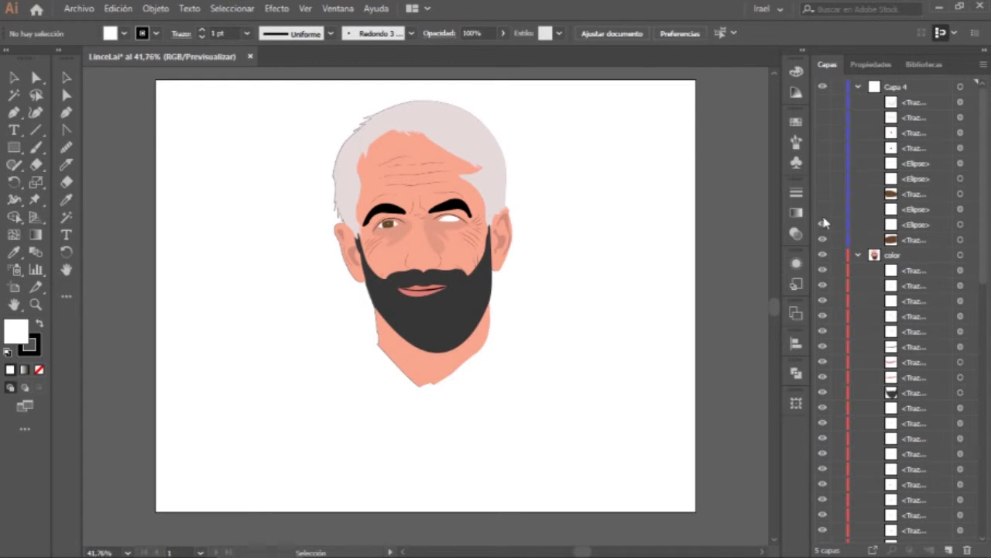
scroll(436, 270, "up", 1)
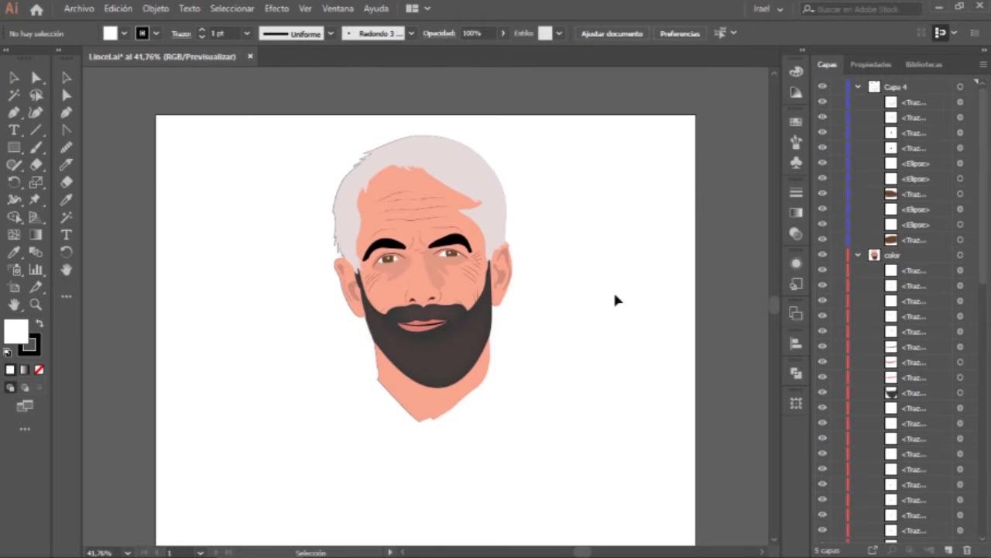
scroll(454, 240, "up", 5)
scroll(380, 271, "down", 5)
scroll(208, 383, "down", 1)
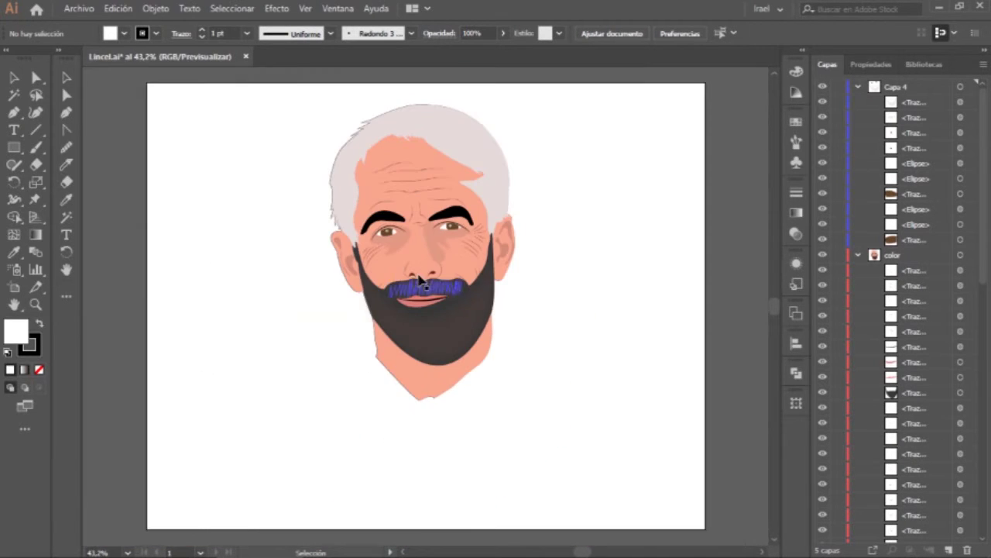